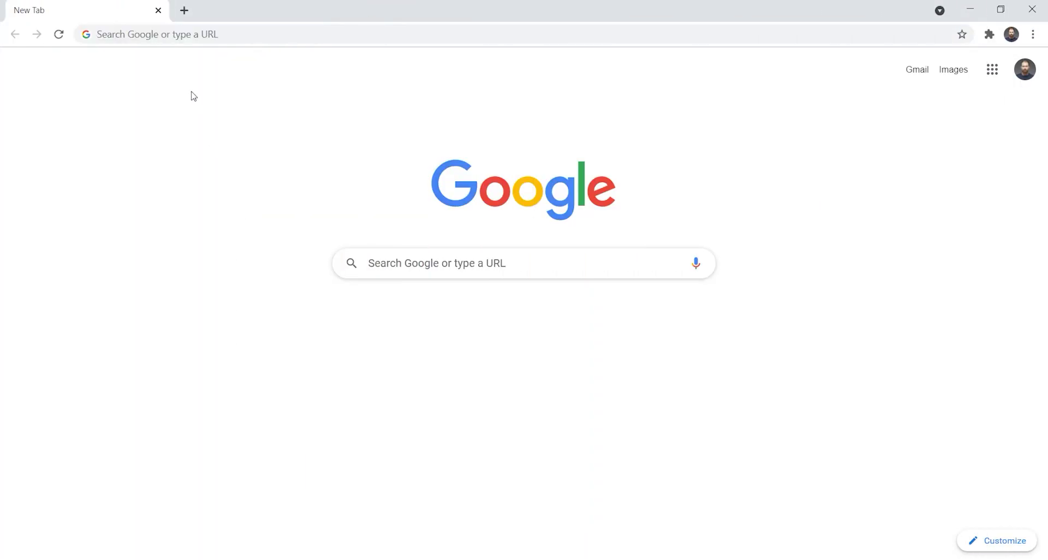
Step: Load d5render.com from the address bar and go to its FREE DOWNLOAD page
left_click(175, 36)
type("d5r")
key("Return")
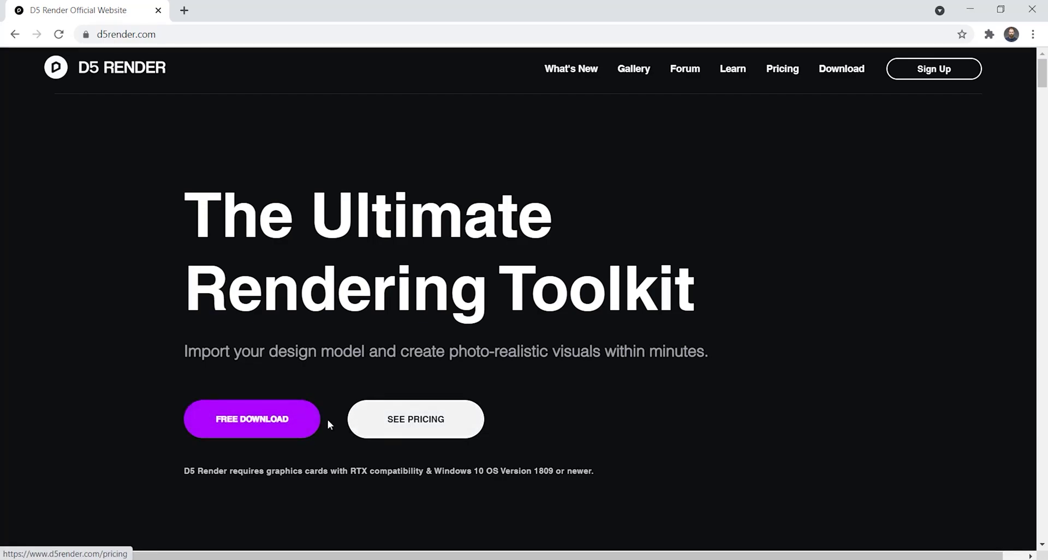
left_click(258, 428)
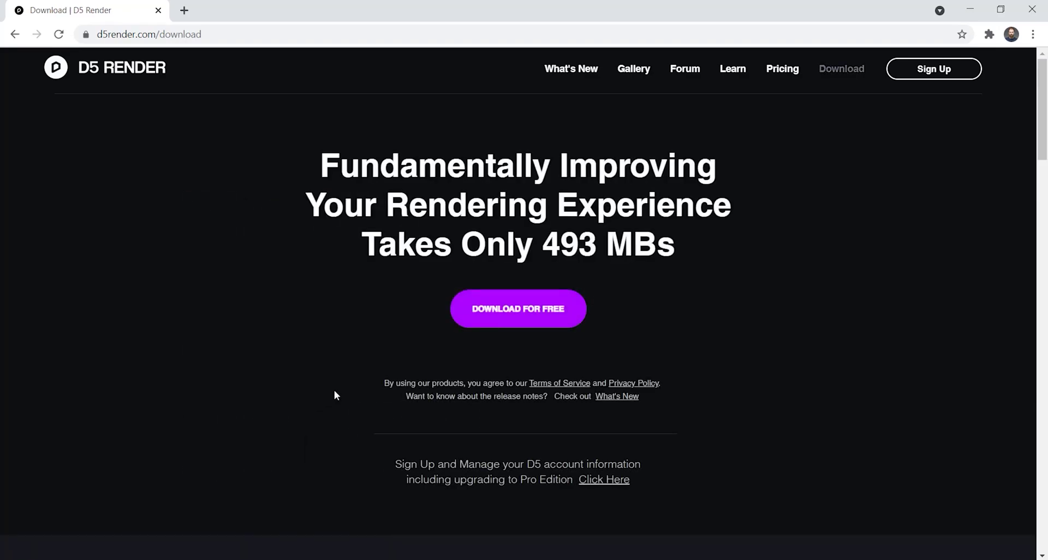
Step: Start the D5 Render installer download and pause it from the download shelf
left_click(489, 312)
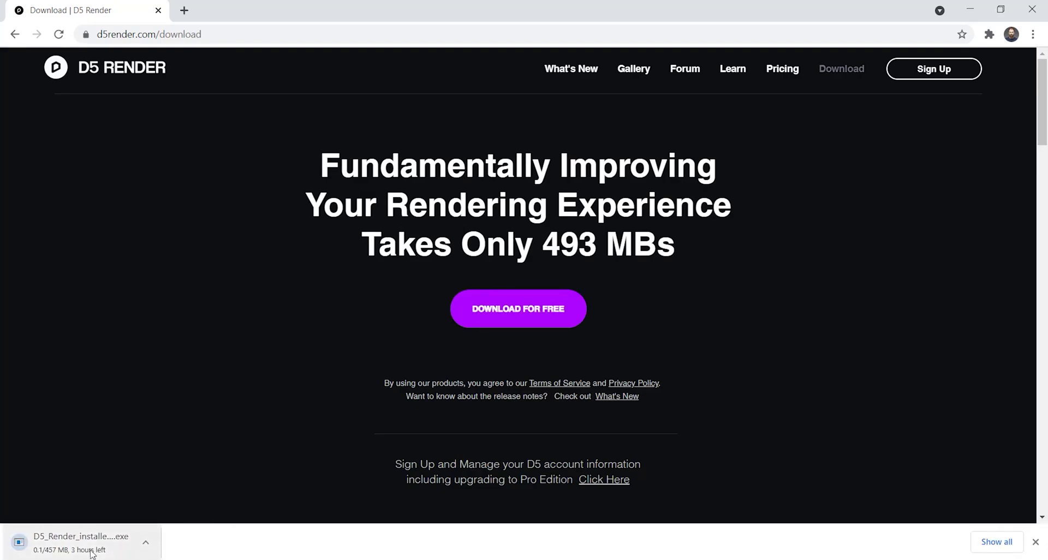
left_click(146, 542)
left_click(173, 481)
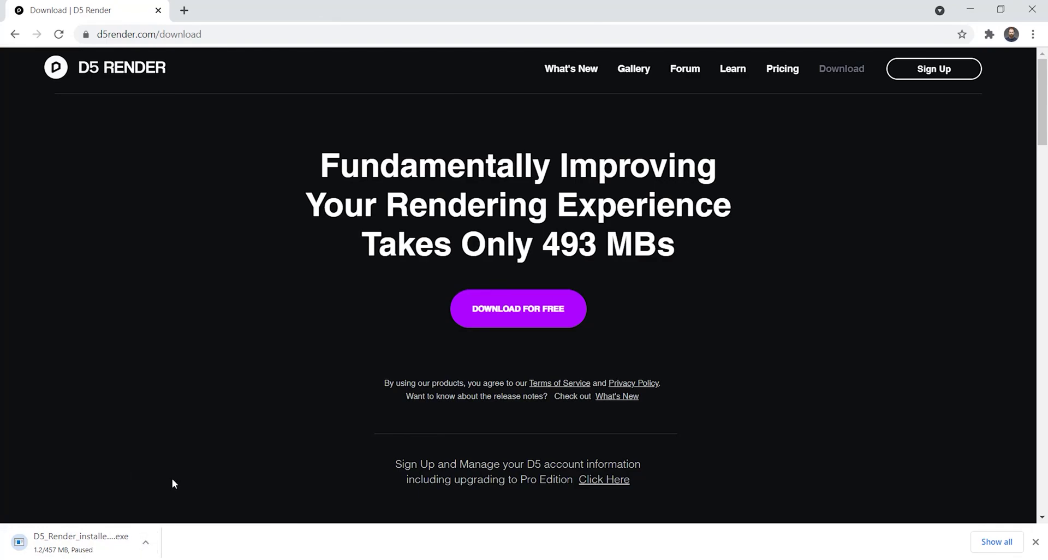
Step: Scroll down the page to the Download D5 Converter Plugins section
left_click_drag(1044, 107, 1043, 189)
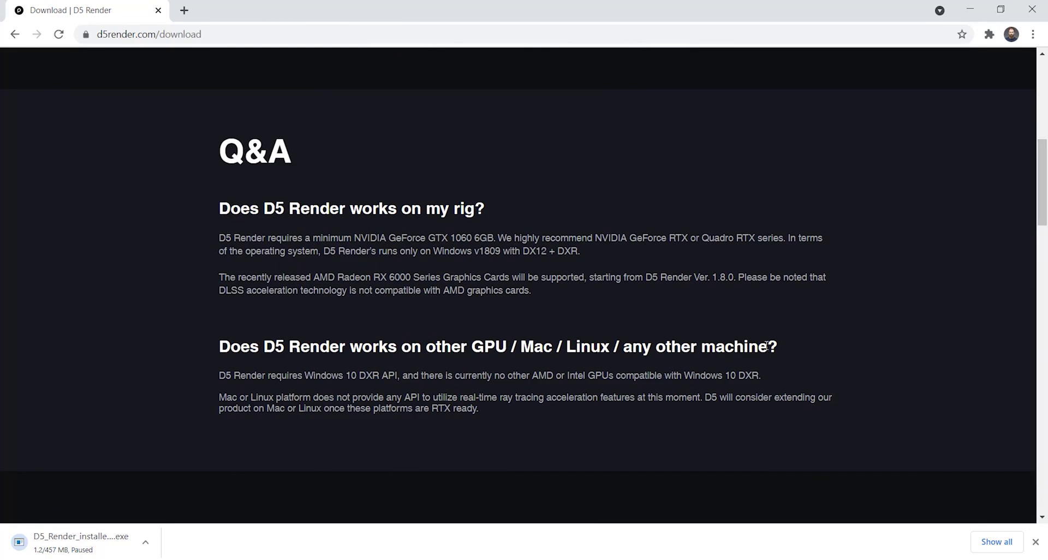
left_click_drag(1043, 188, 1046, 264)
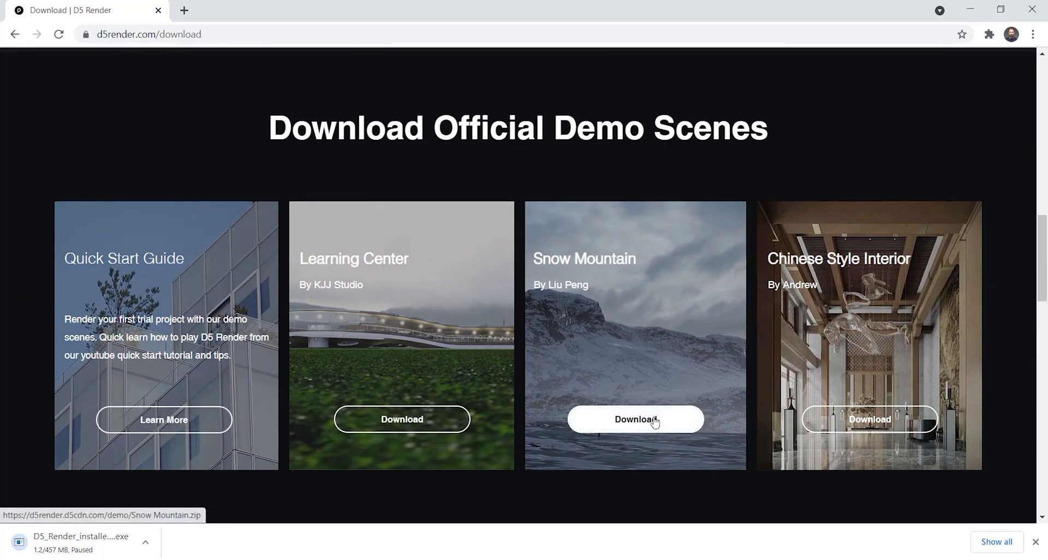
left_click_drag(1043, 255, 1046, 350)
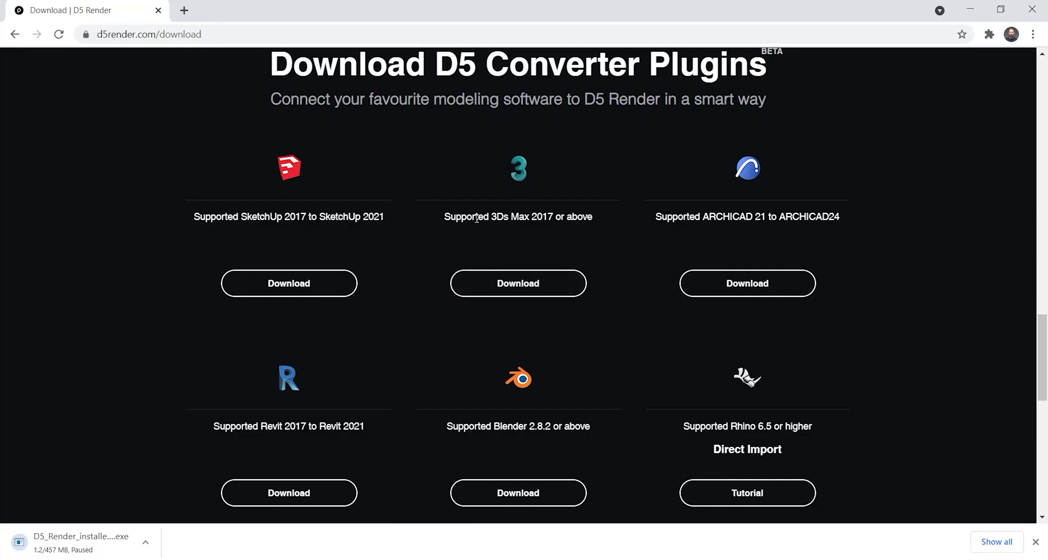
Step: Download the 3ds Max 2017 or above converter plugin zip, then pause it
left_click_drag(490, 217, 595, 217)
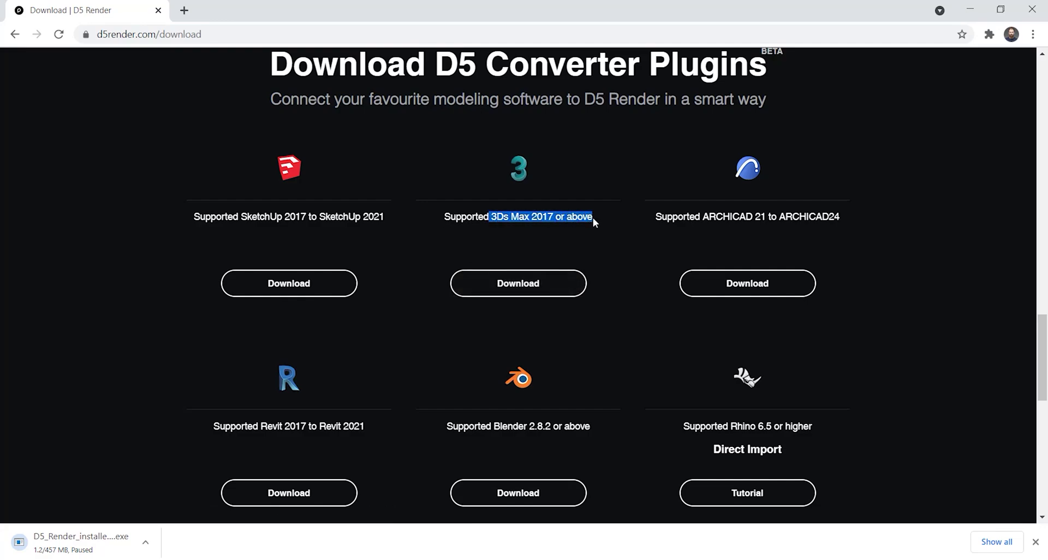
left_click(595, 217)
left_click(524, 287)
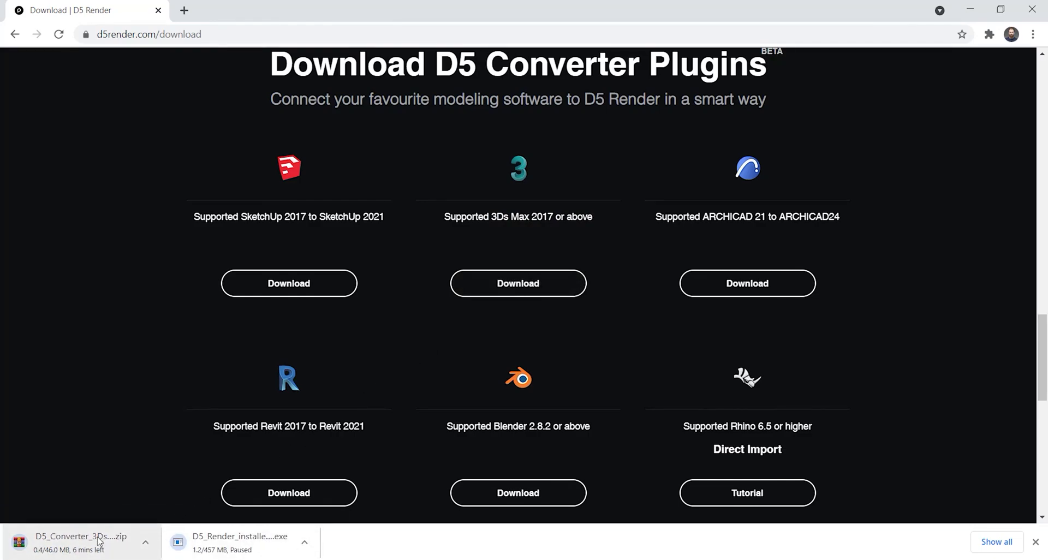
left_click(145, 542)
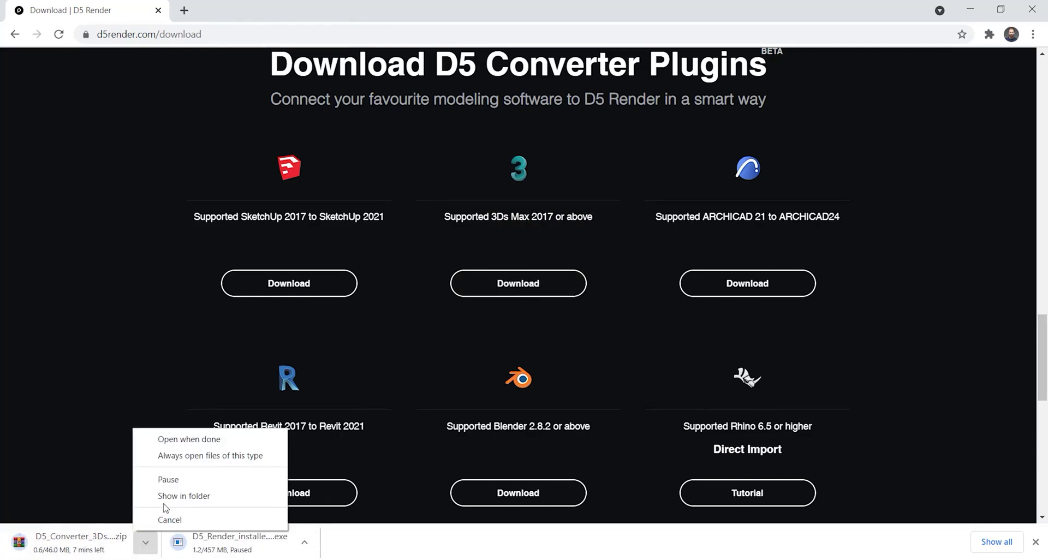
left_click(169, 480)
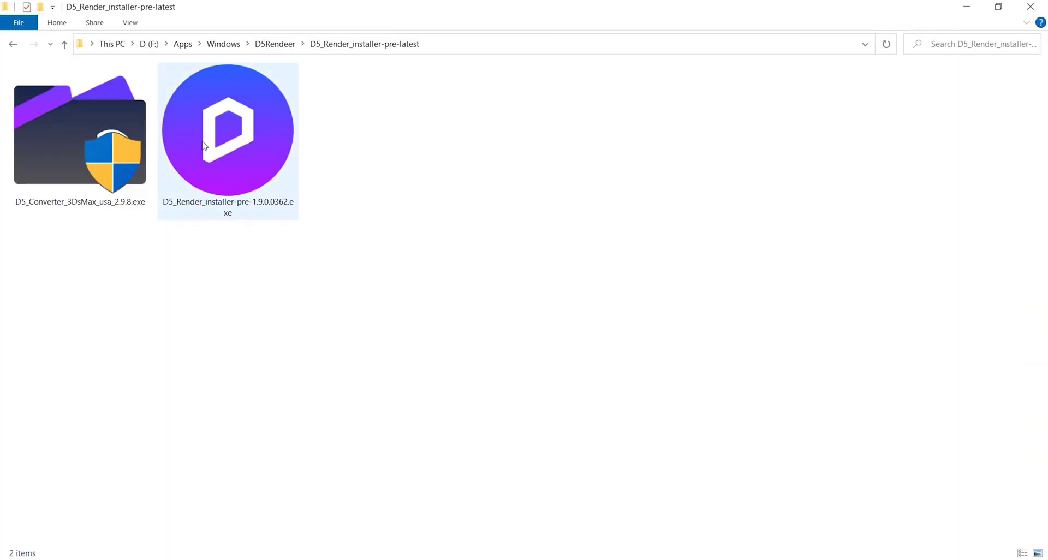
left_click(48, 143)
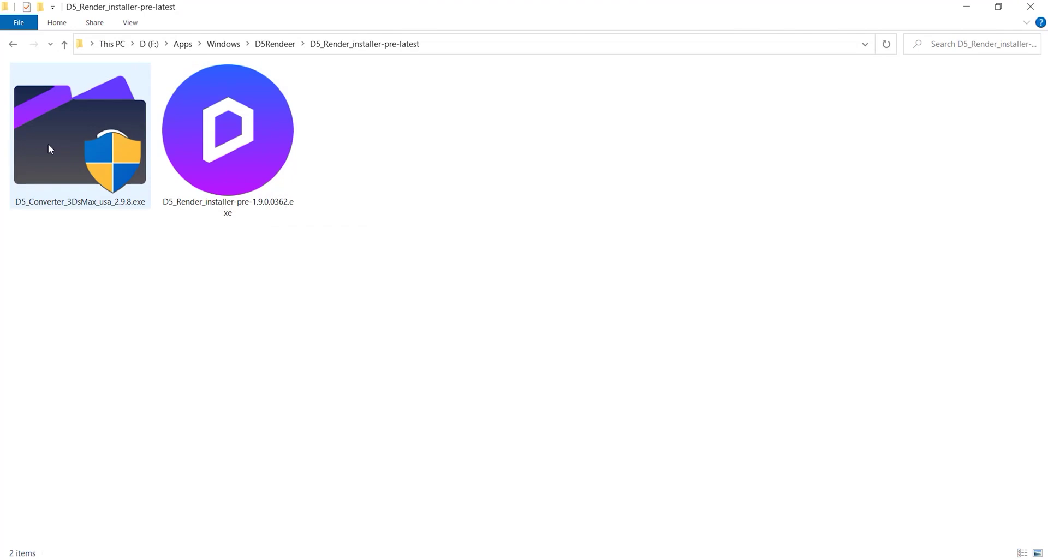
left_click(215, 159)
left_click(229, 146)
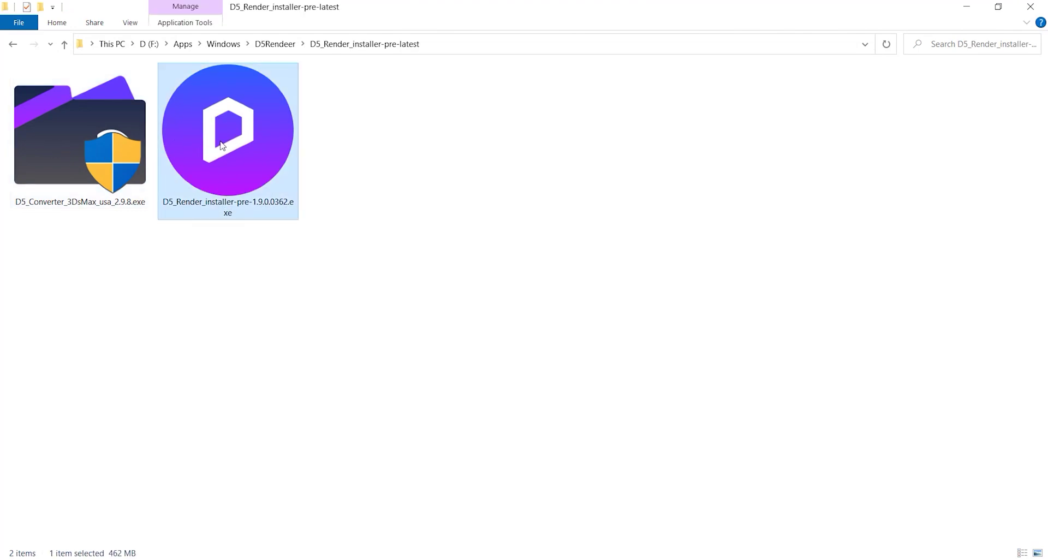
left_click(48, 157)
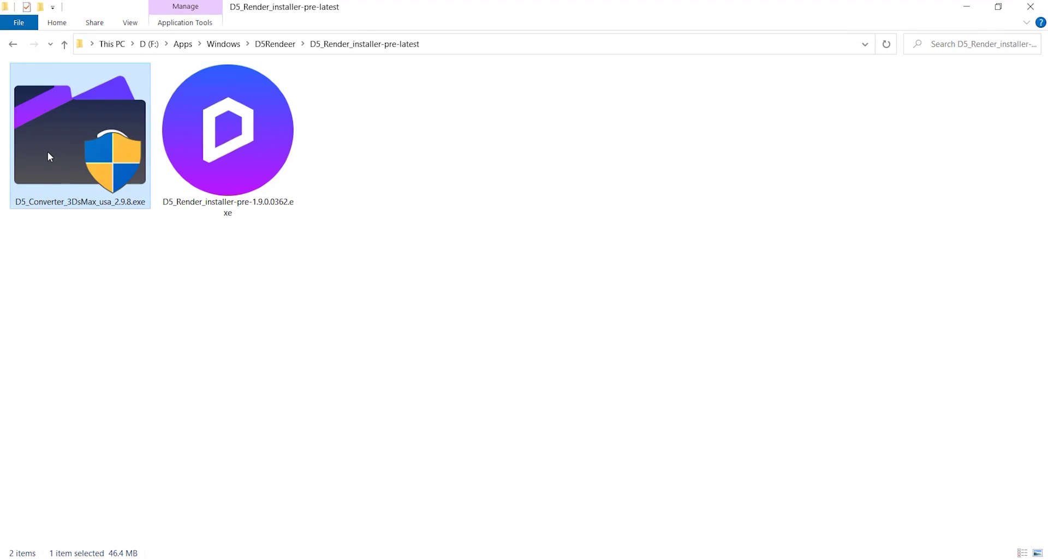
left_click(426, 246)
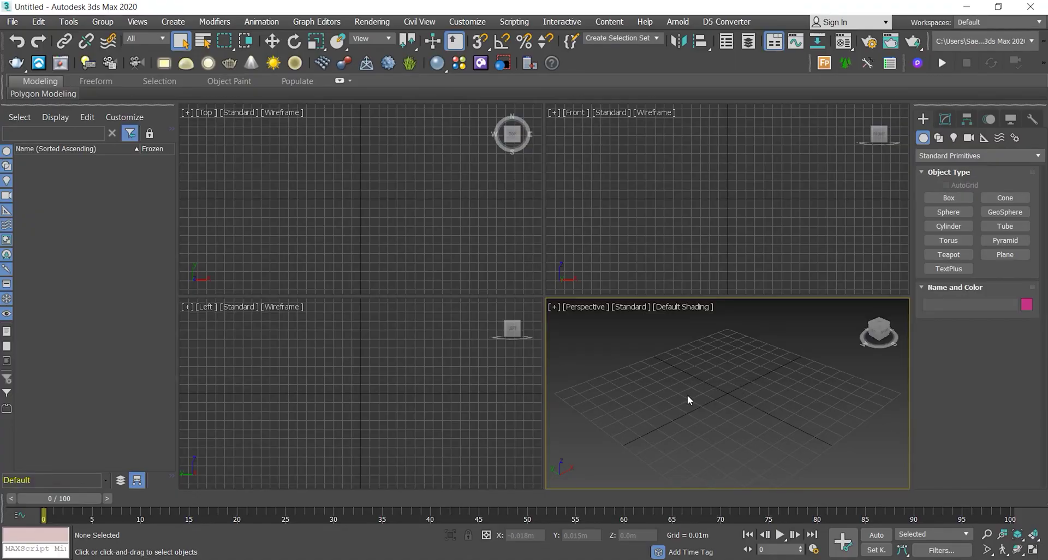
Step: Dock the floating D5 Converter toolbar into the main toolbar row beside the Help icon
left_click(735, 25)
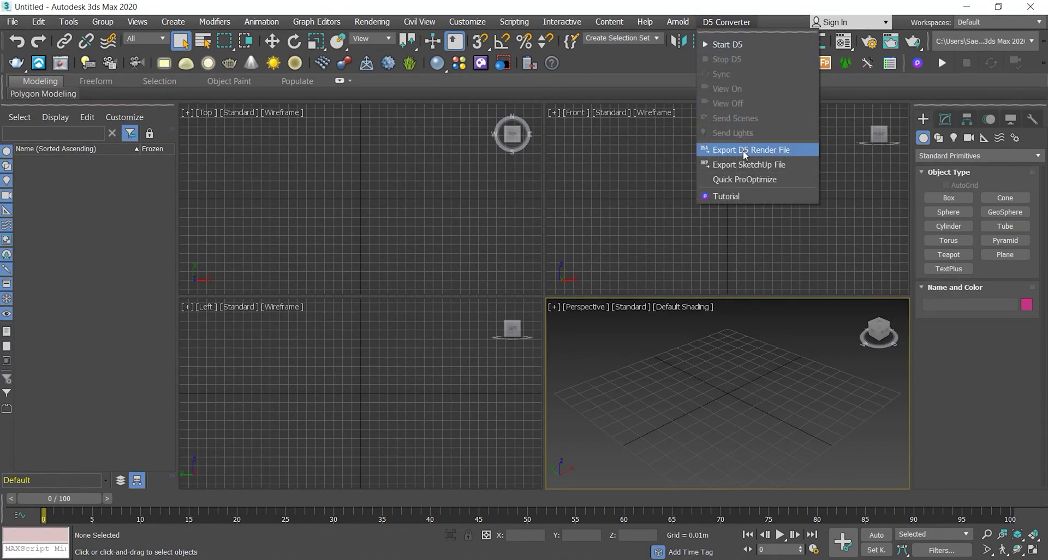
left_click(743, 40)
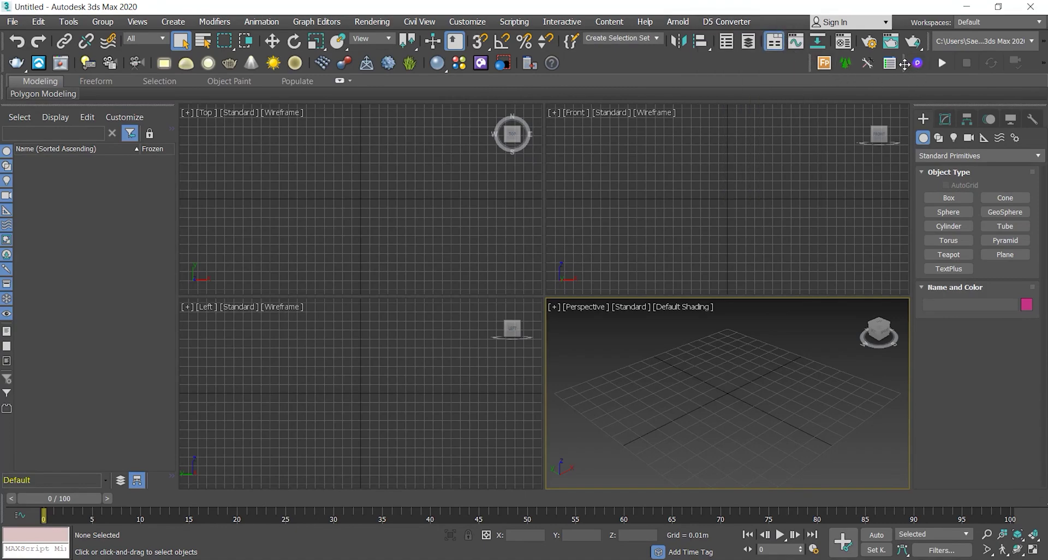
left_click_drag(905, 64, 567, 62)
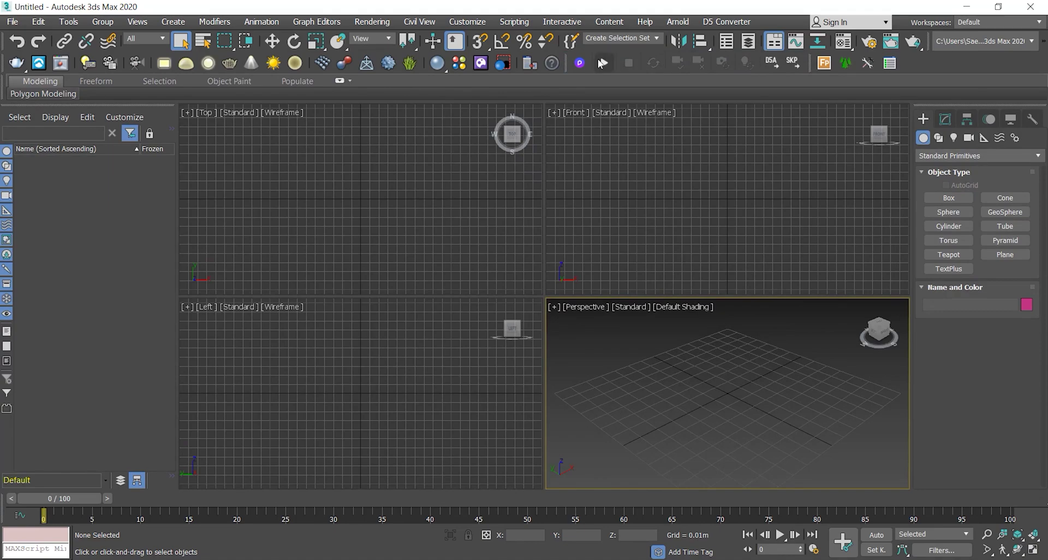
left_click_drag(675, 357, 755, 410)
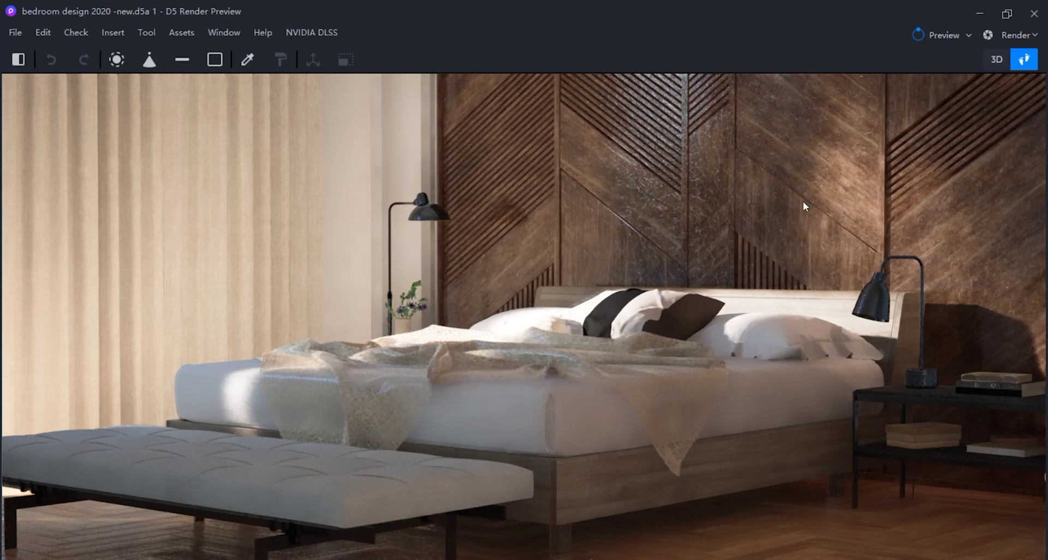
left_click(970, 35)
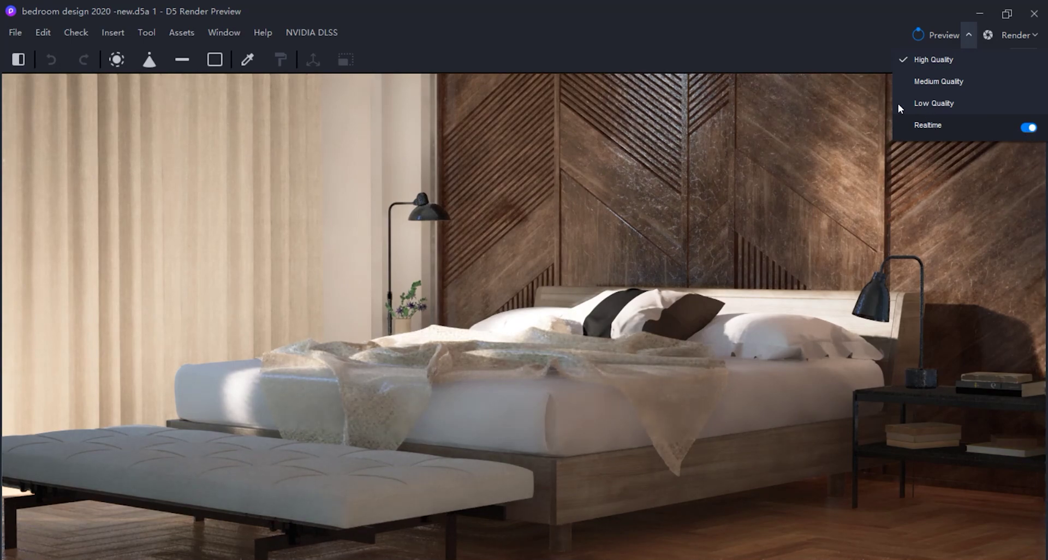
left_click(787, 48)
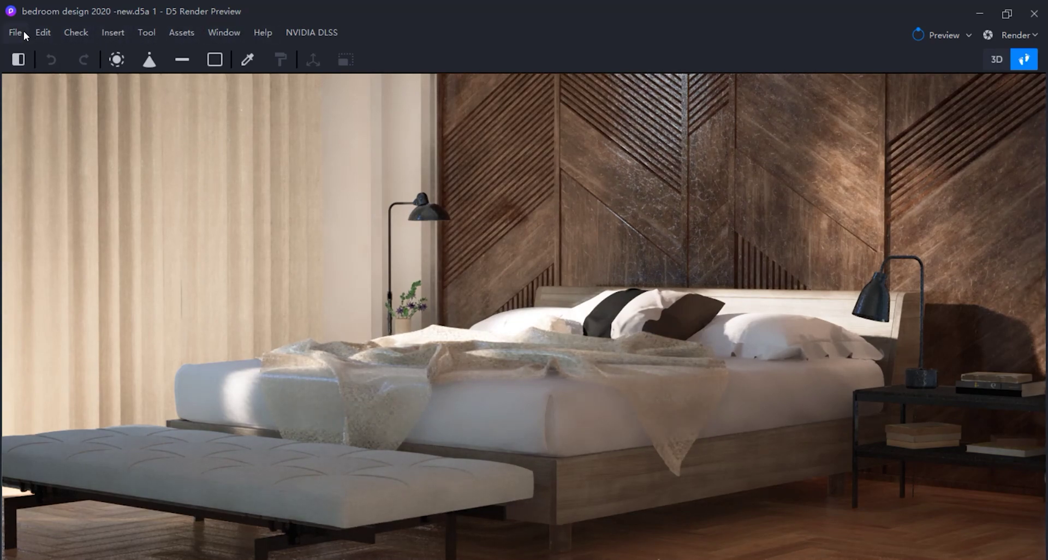
Step: Show all online material categories in the Assets library and download Herringbone Flooring 05
left_click(181, 34)
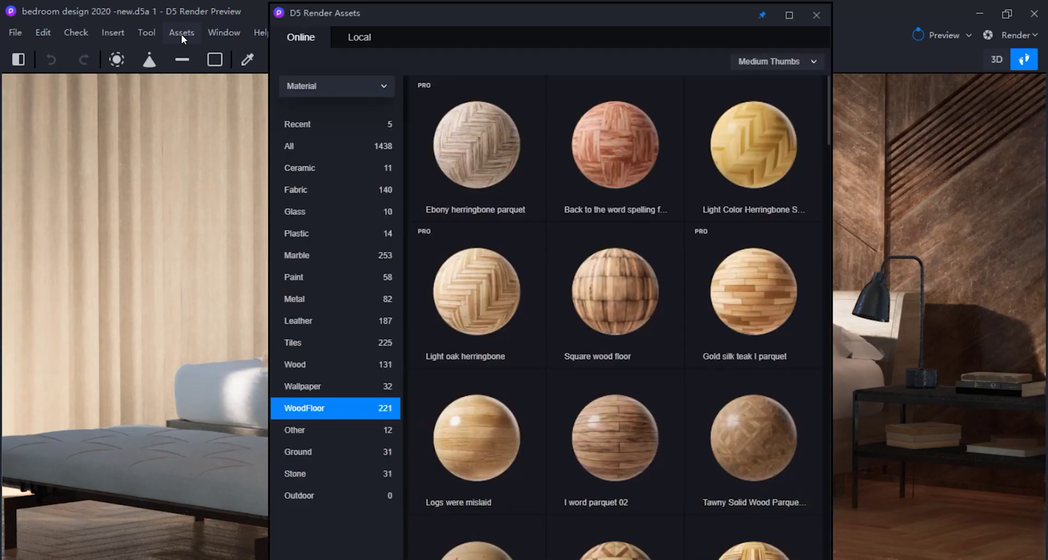
left_click_drag(477, 24, 448, 13)
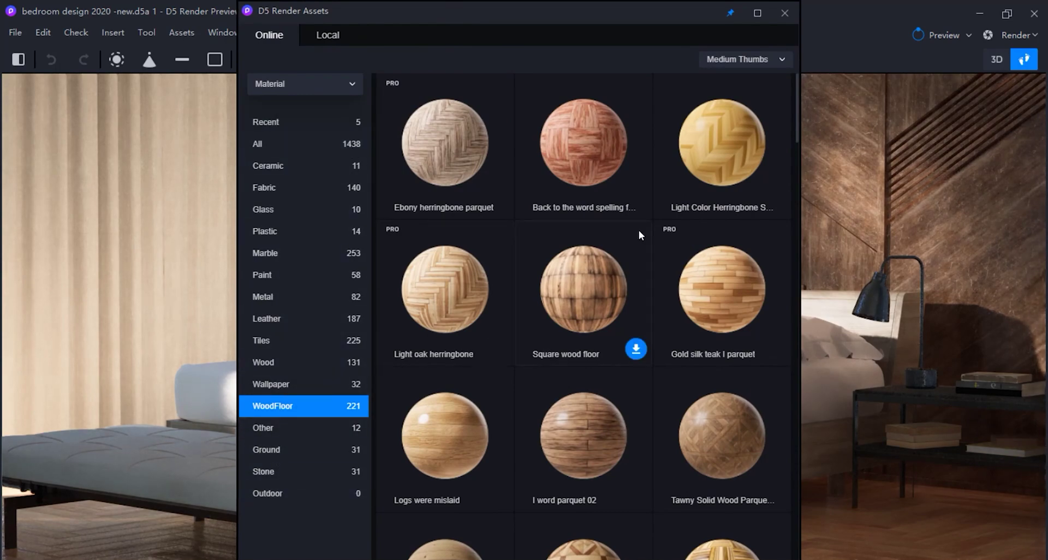
mouse_move(797, 106)
left_mouse_down()
mouse_move(802, 315)
mouse_move(793, 103)
left_mouse_up()
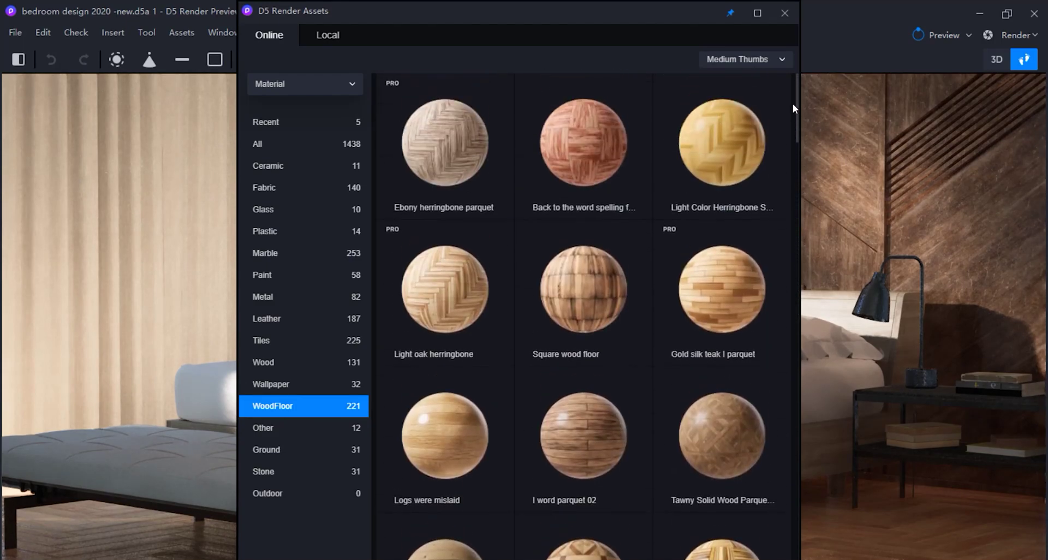
left_click(267, 143)
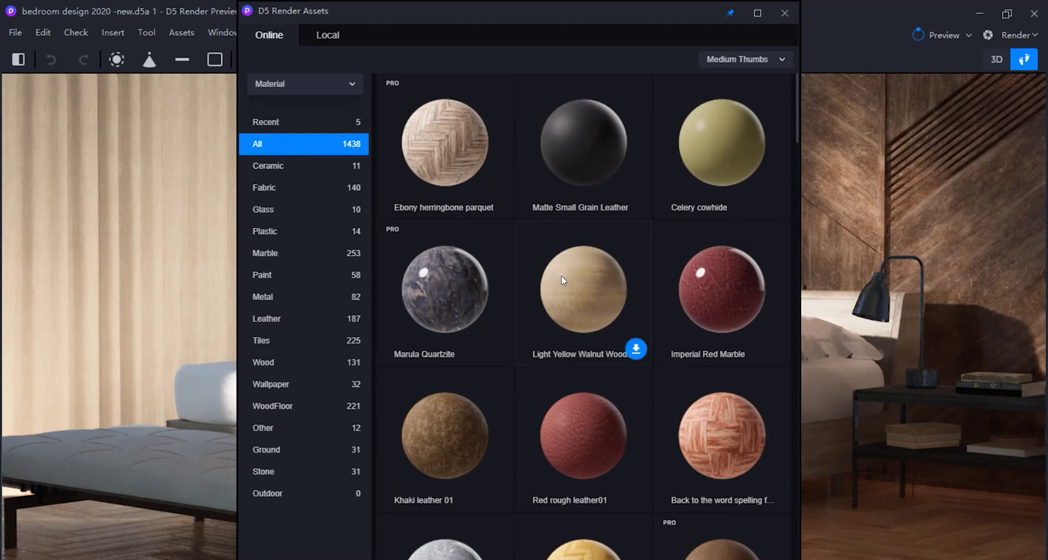
scroll(562, 279, "down", 3)
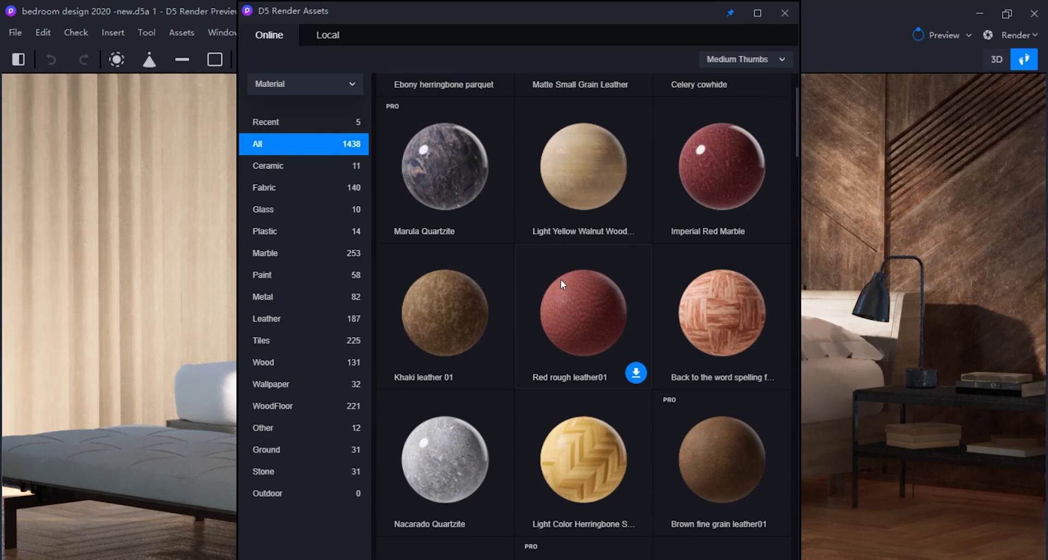
scroll(561, 279, "down", 6)
scroll(552, 283, "down", 7)
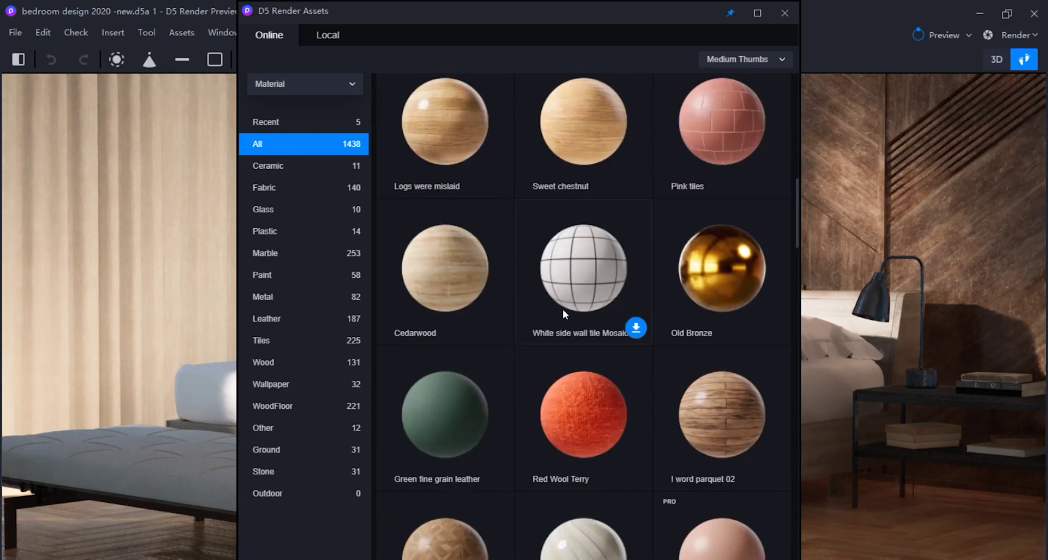
scroll(563, 286, "down", 5)
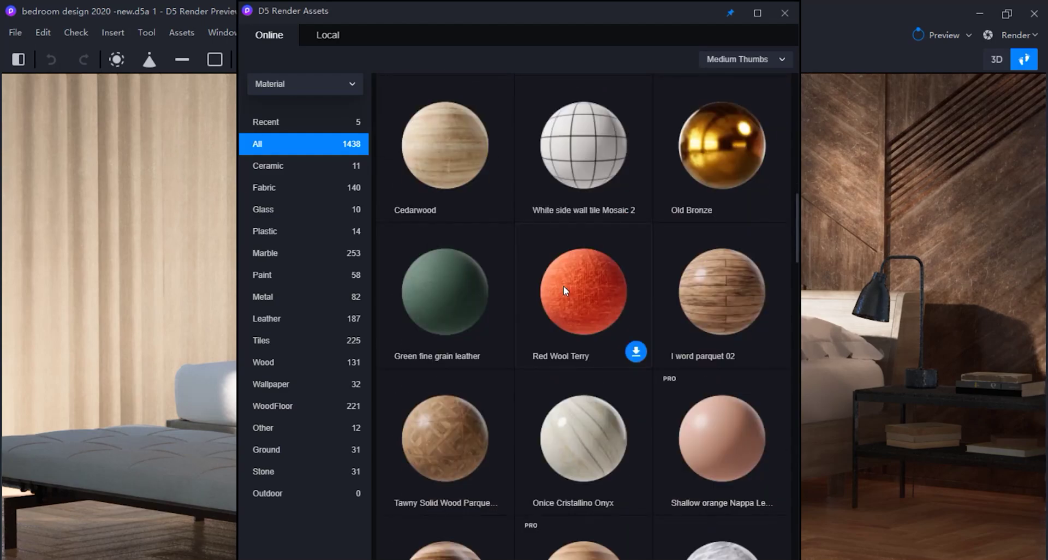
scroll(564, 286, "down", 8)
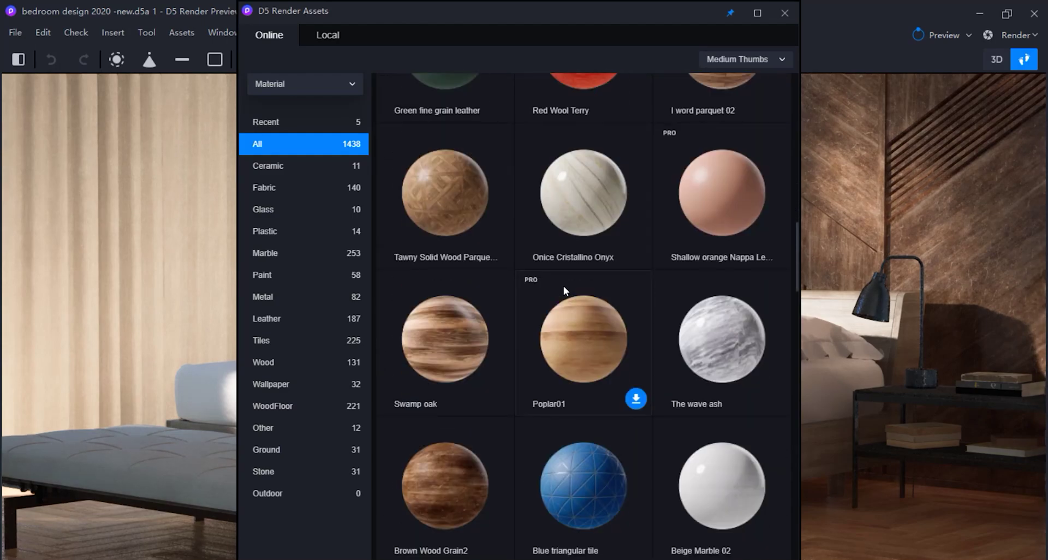
scroll(564, 286, "down", 14)
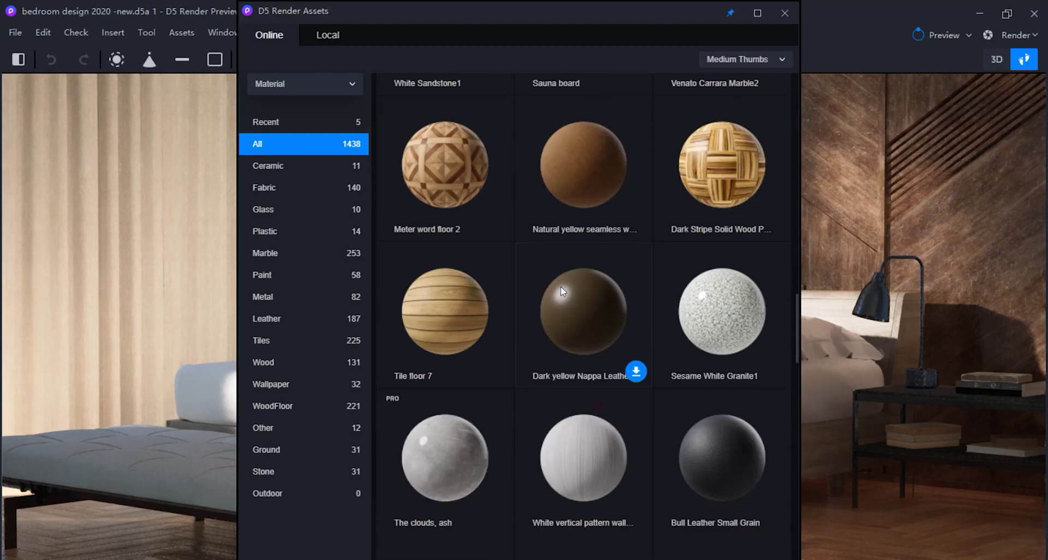
scroll(561, 286, "down", 7)
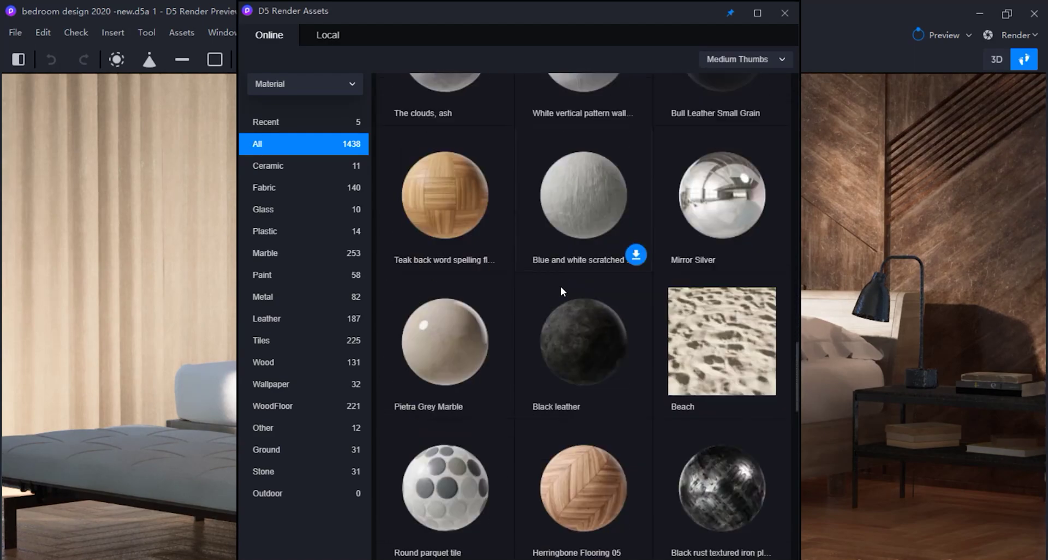
scroll(562, 286, "down", 5)
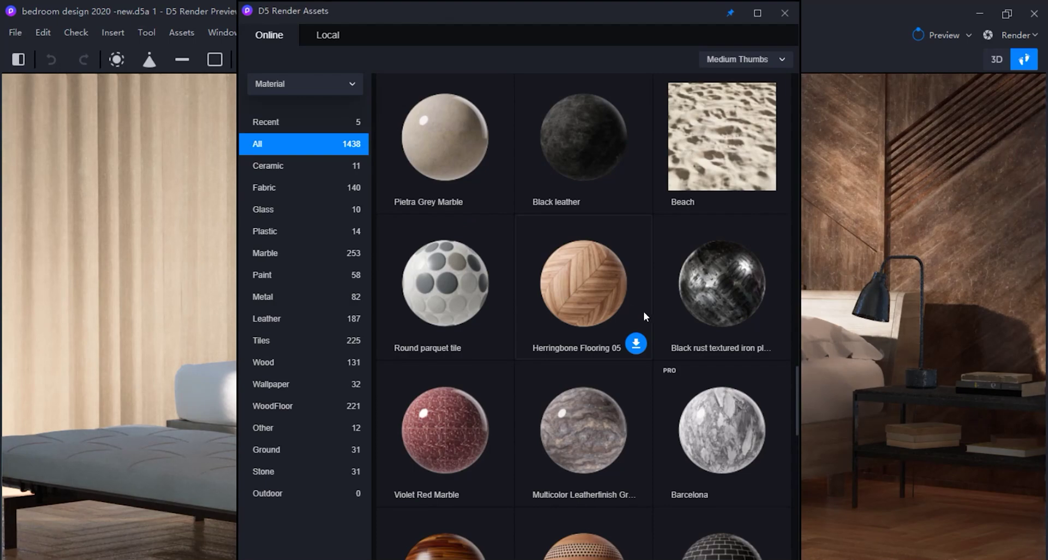
left_click(631, 346)
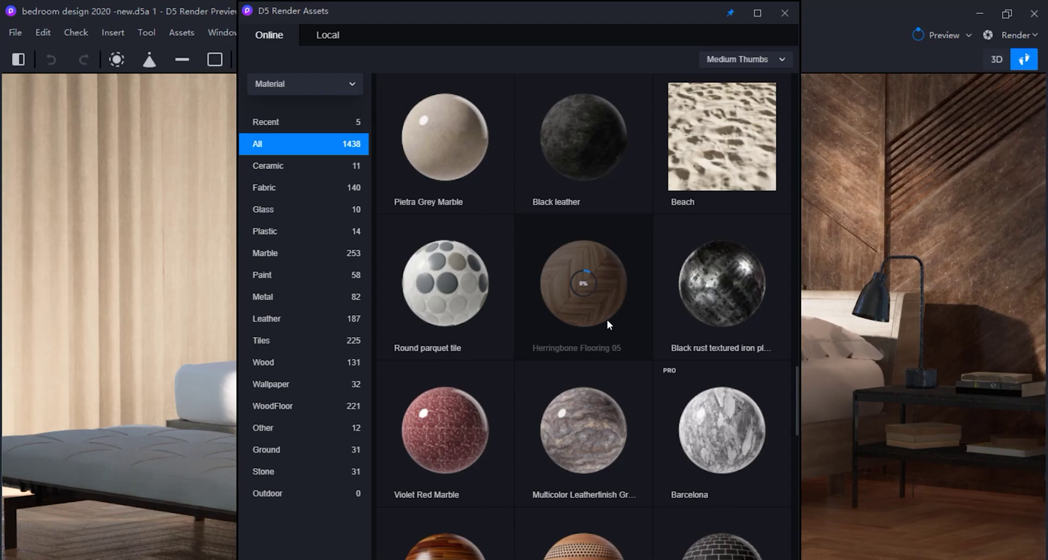
Step: Maximize the library and try large and small thumbnails, ending on medium size
left_click_drag(798, 381, 735, 84)
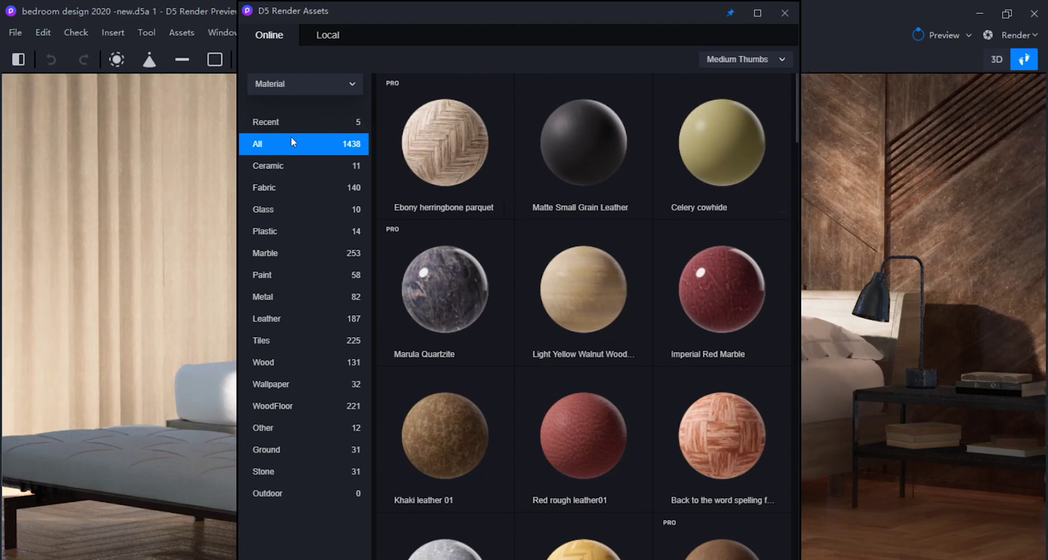
mouse_move(595, 307)
scroll(618, 305, "down", 1)
scroll(614, 307, "up", 1)
left_click(782, 60)
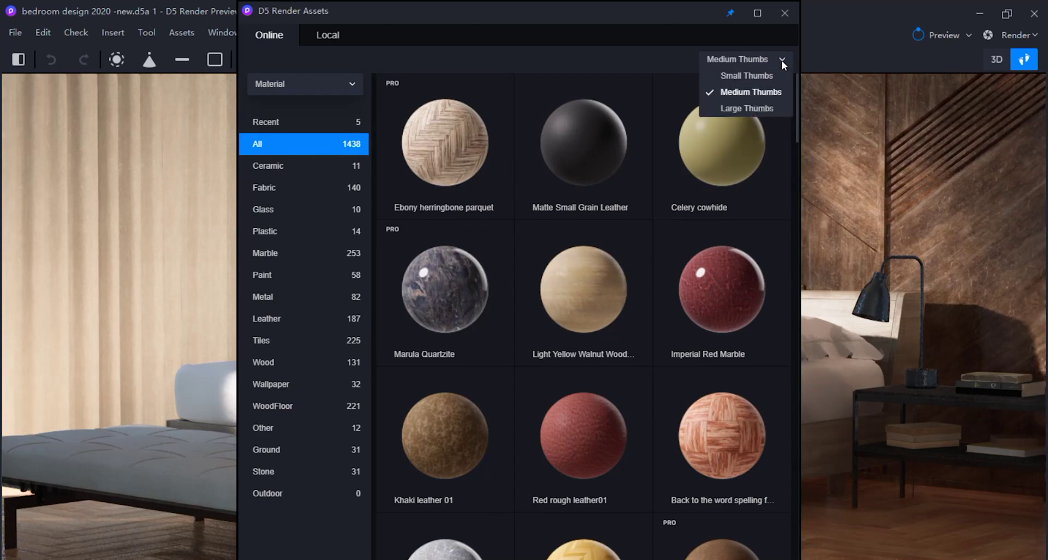
left_click(761, 108)
left_click(757, 13)
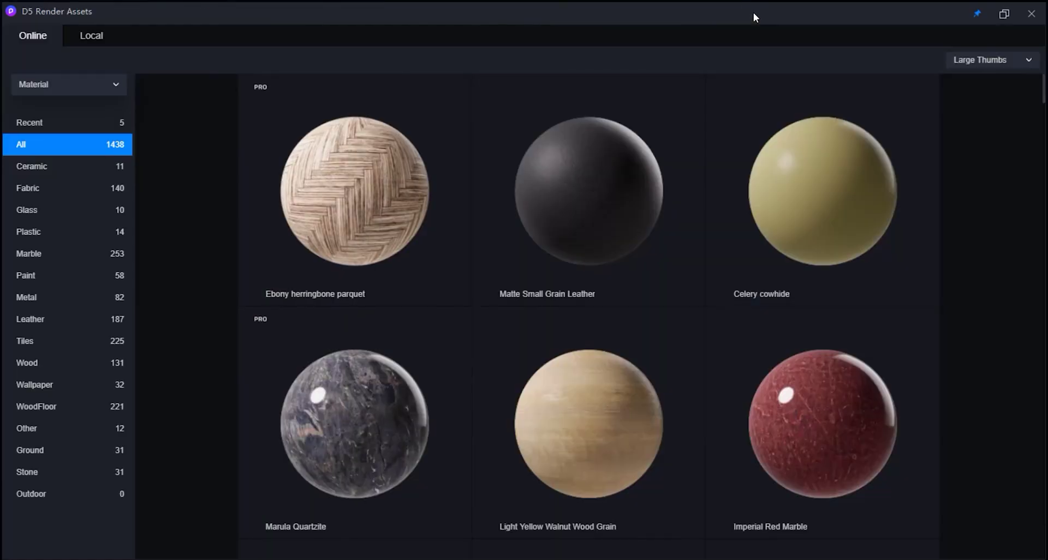
left_click(1029, 61)
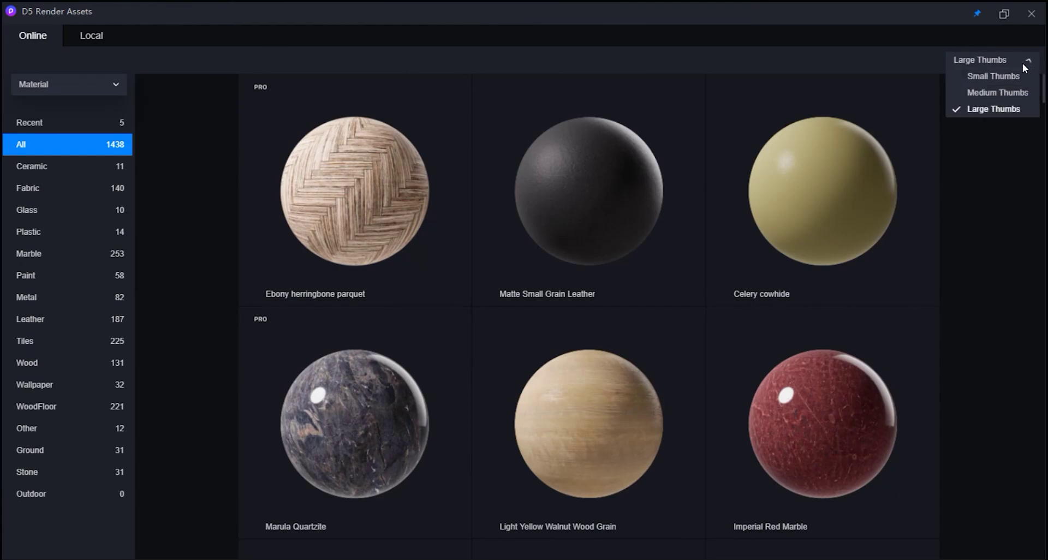
left_click(1005, 75)
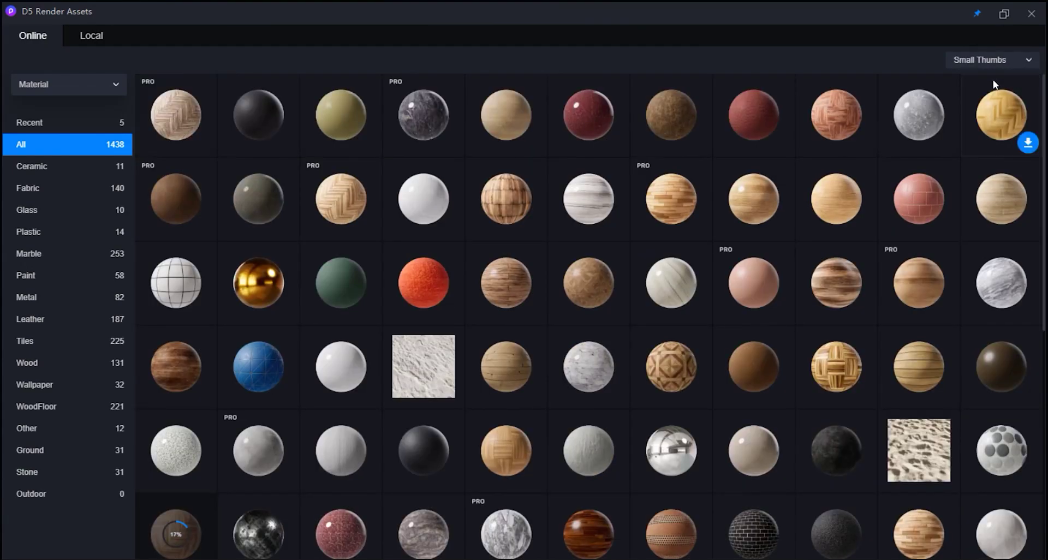
left_click(1029, 61)
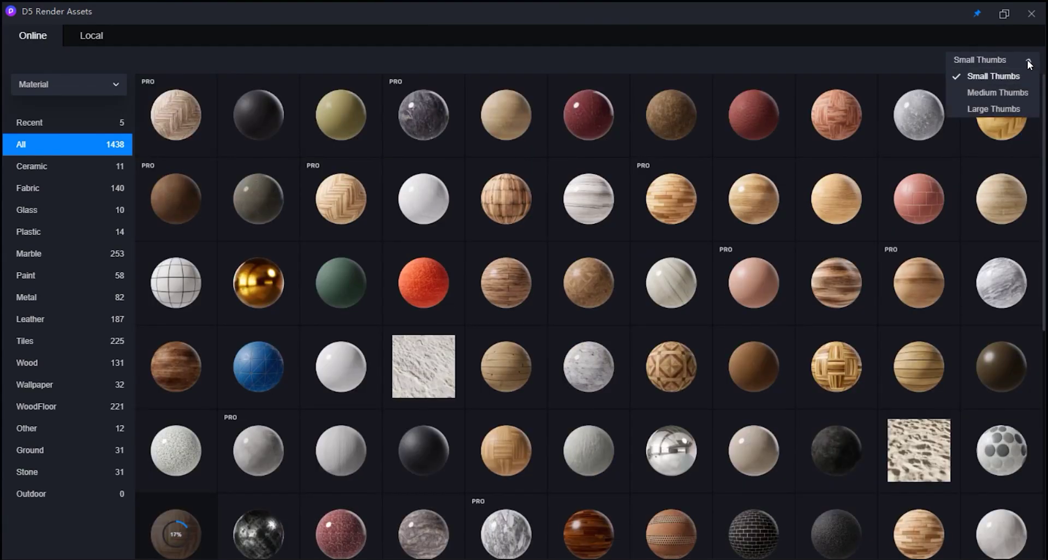
left_click(1010, 89)
Step: Switch the asset type to Models and back to Materials, then restore the window size
left_click(104, 82)
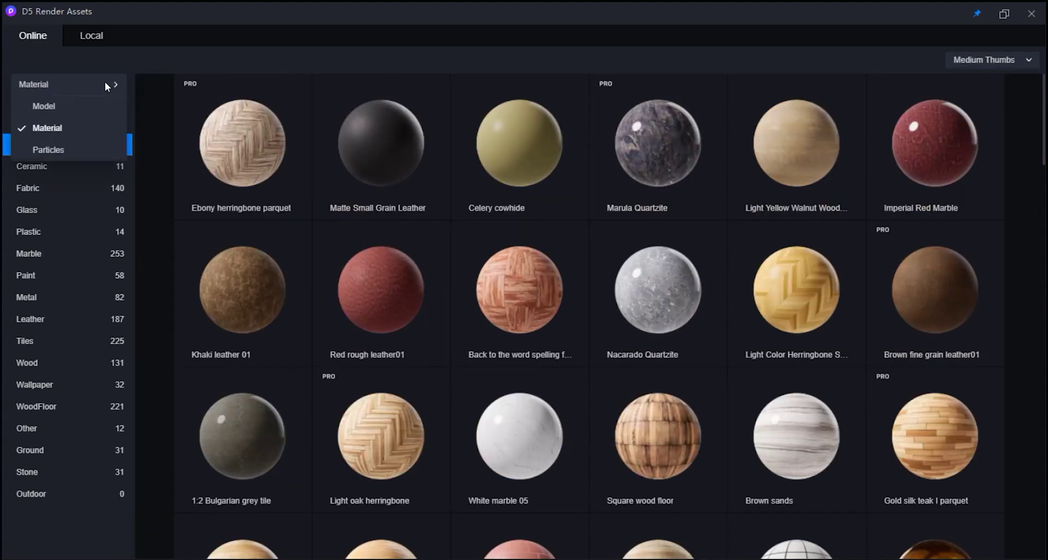
left_click(91, 107)
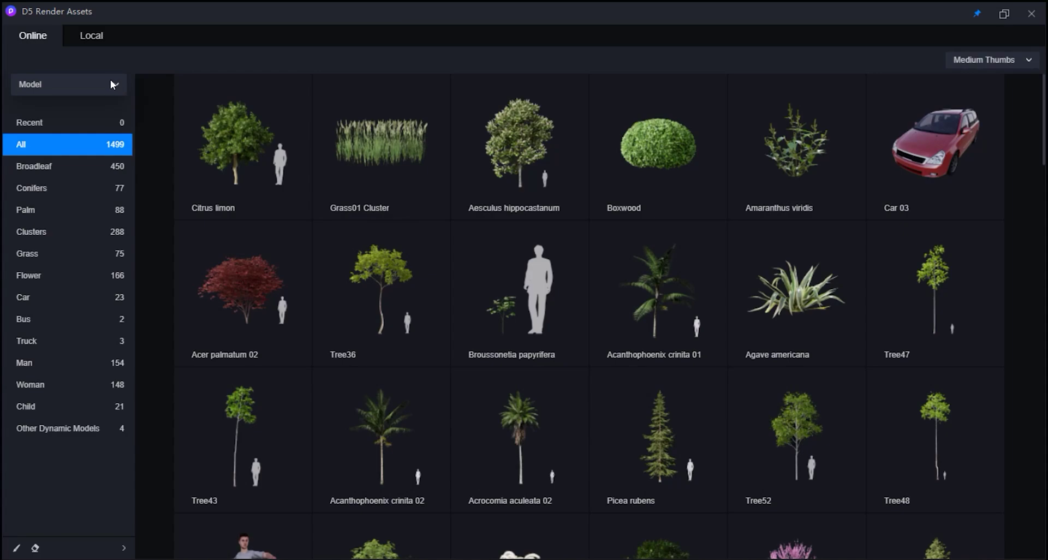
left_click(110, 81)
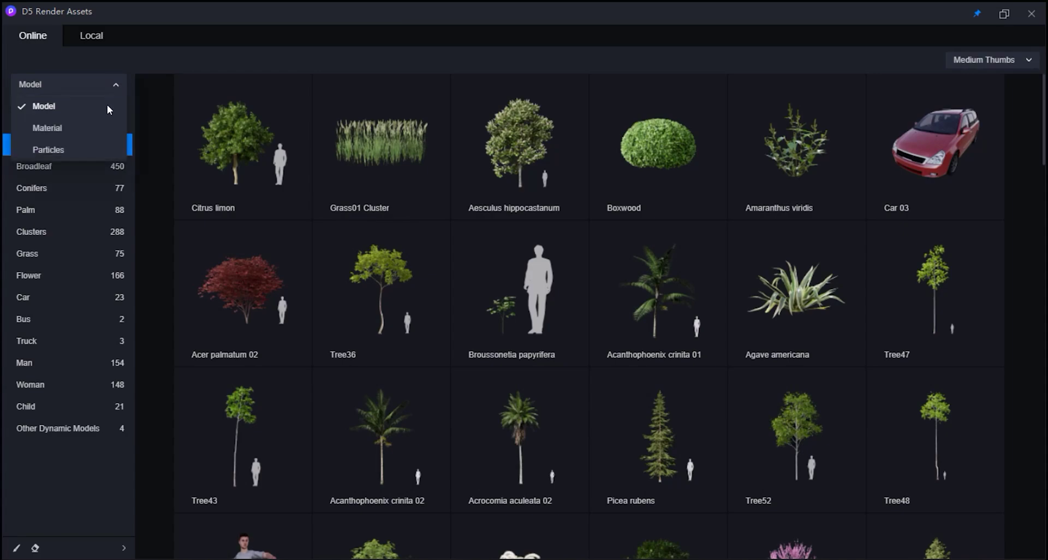
left_click(123, 91)
left_click(114, 93)
left_click(47, 128)
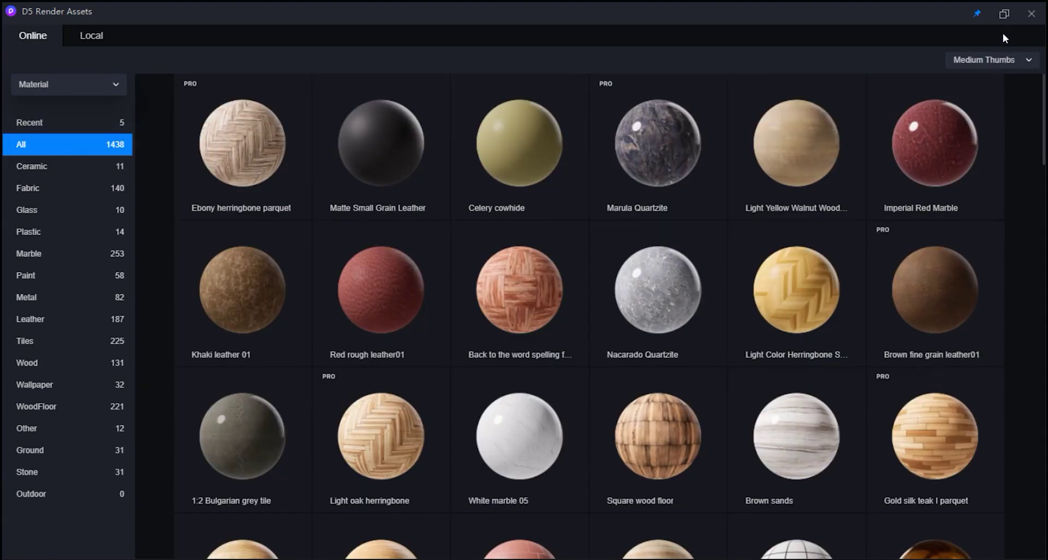
left_click(1004, 14)
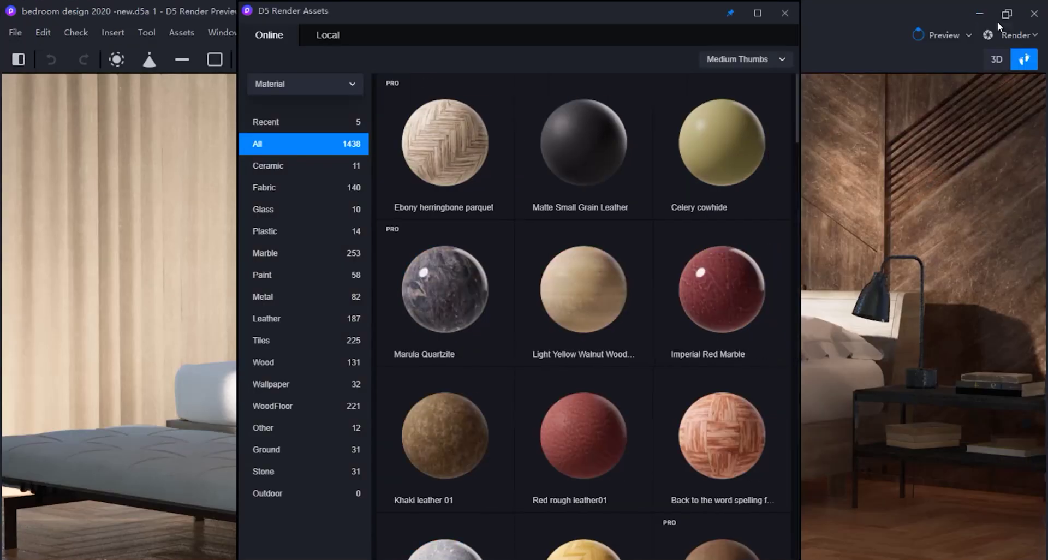
Step: Close the Assets library and open the Geo and Sky, Filter and Scene list panels
left_click(786, 13)
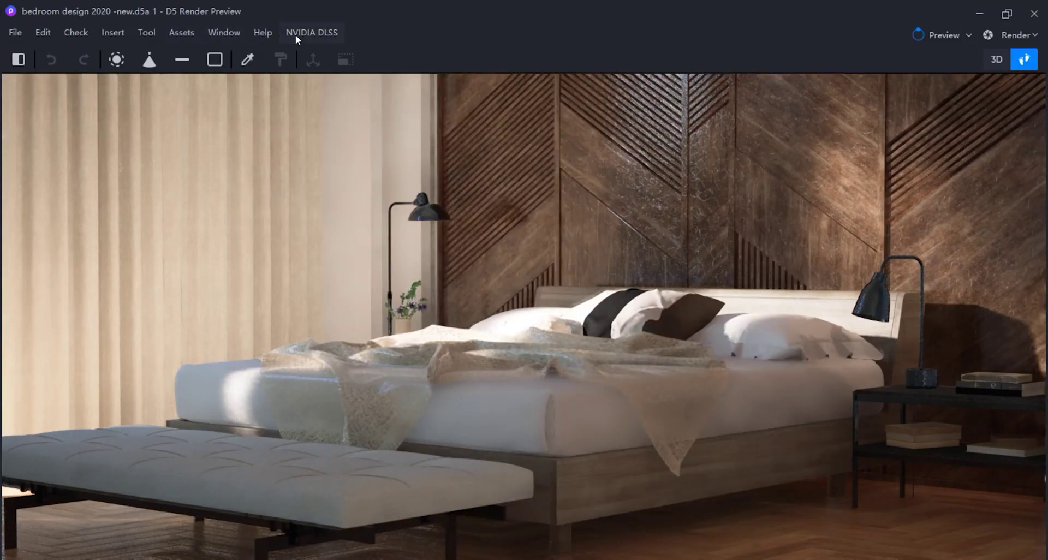
left_click(18, 60)
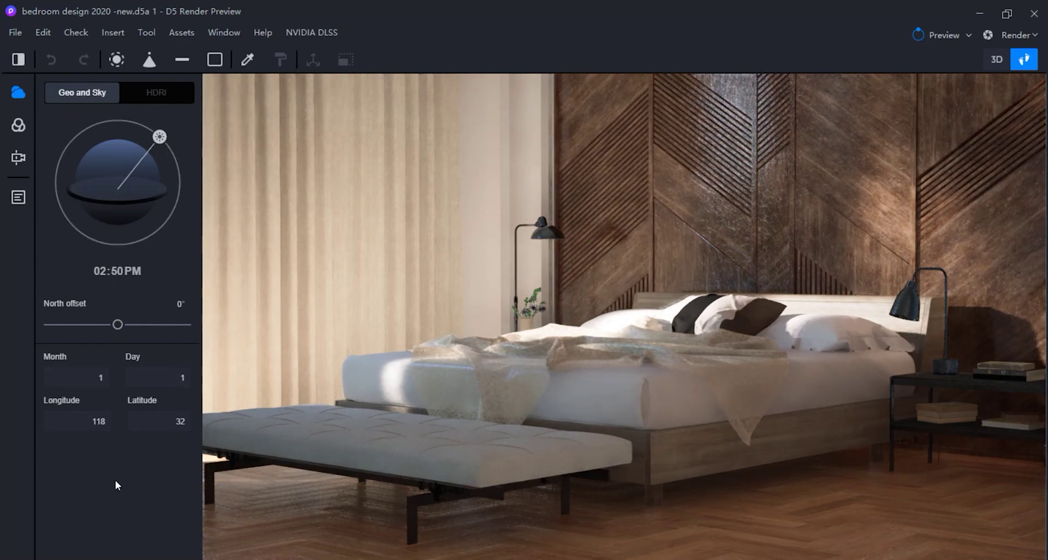
left_click(18, 130)
left_click(20, 197)
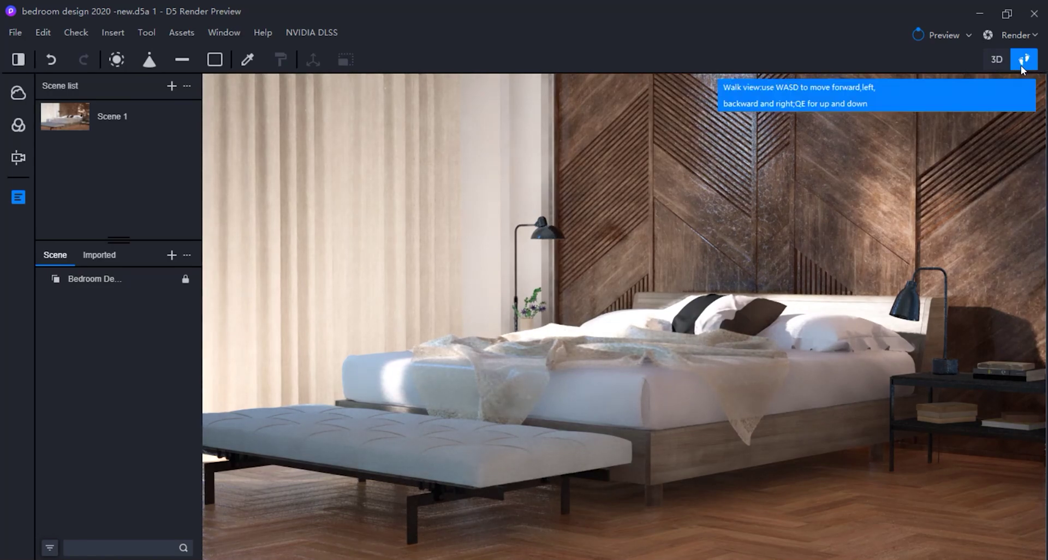
Step: Set up a 16:9 still photo export and choose the 6K output size
left_click(1036, 38)
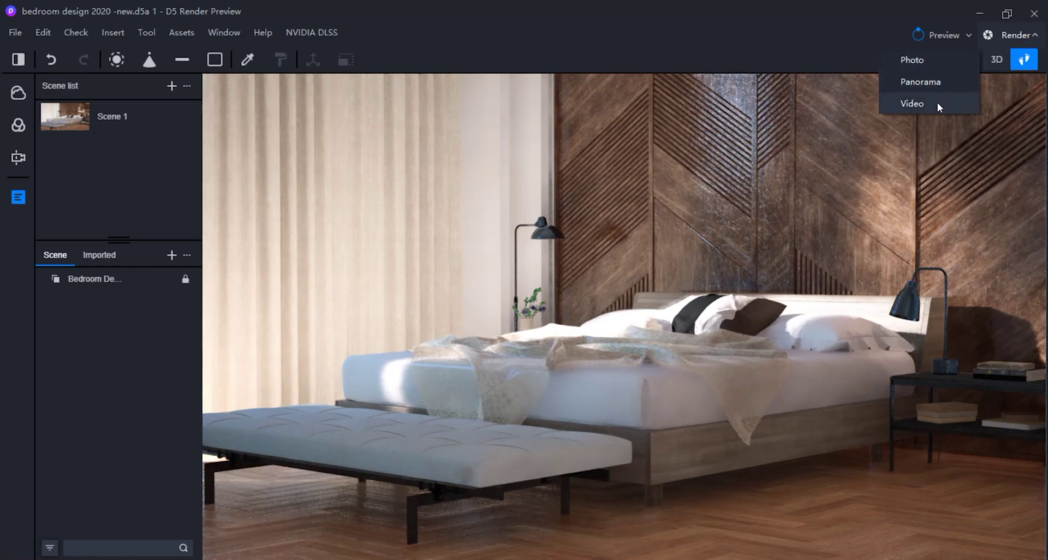
left_click(932, 64)
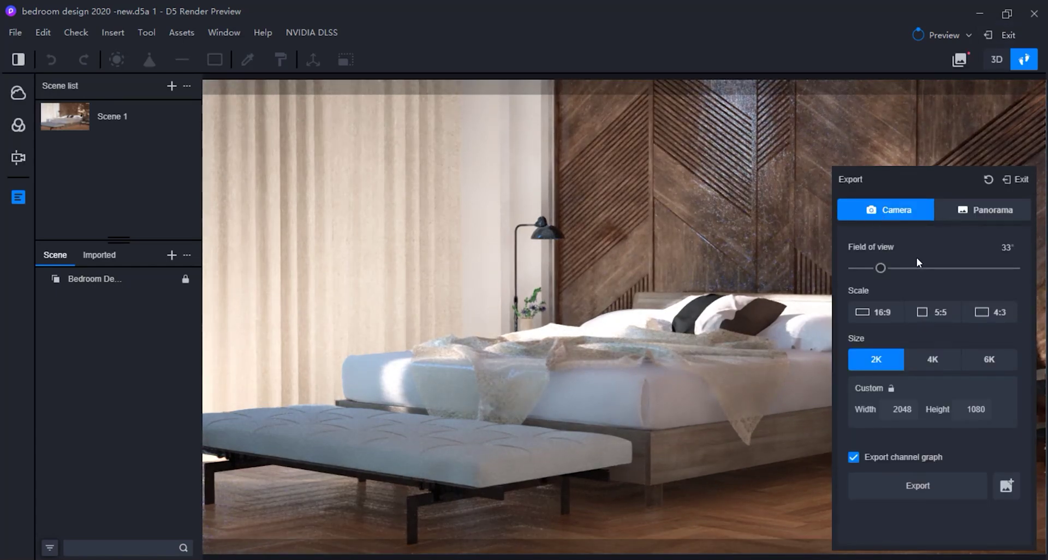
left_click(879, 315)
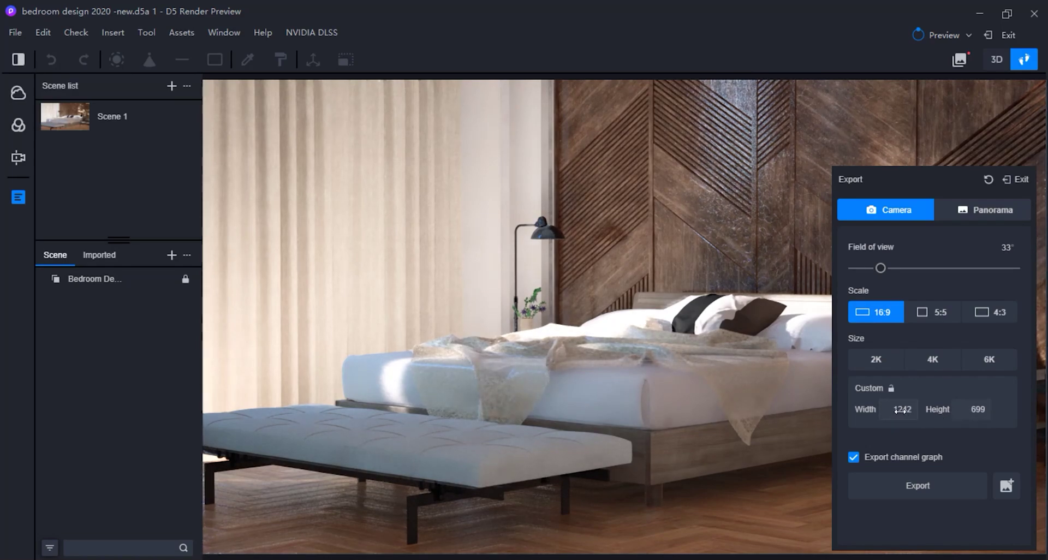
left_click(876, 358)
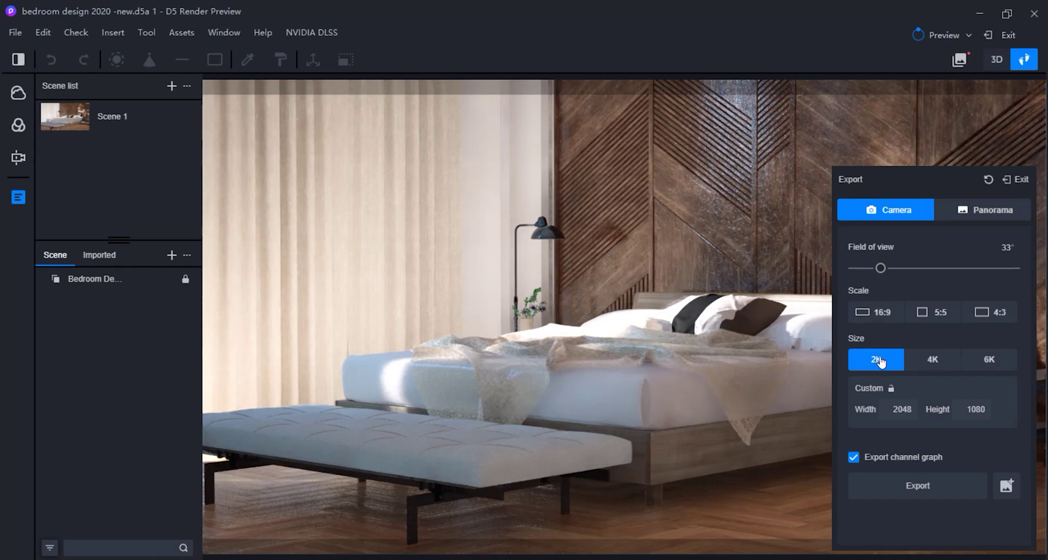
left_click(935, 359)
left_click(978, 366)
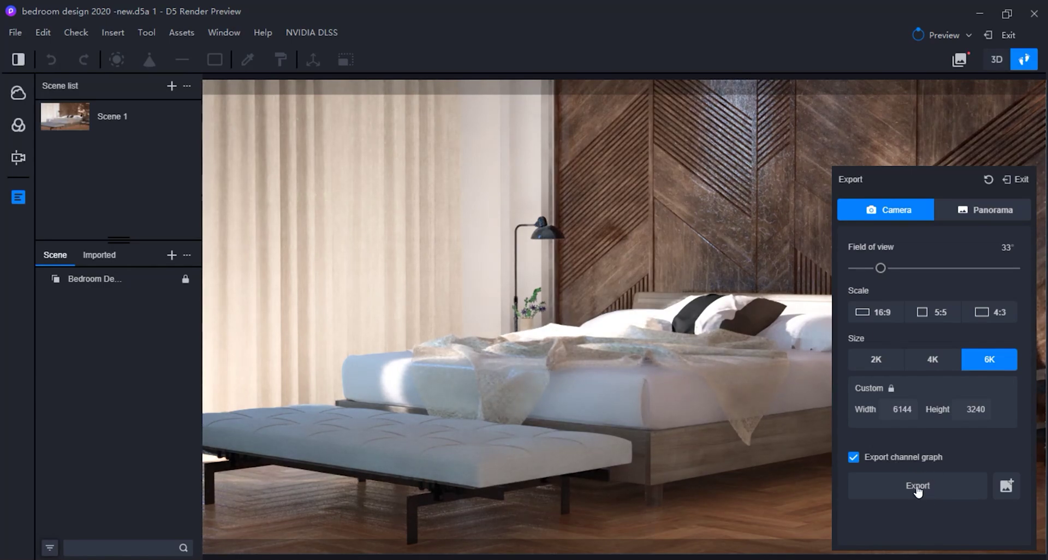
Step: Export the image as 1.png into a new Desktop folder named Render
left_click(918, 487)
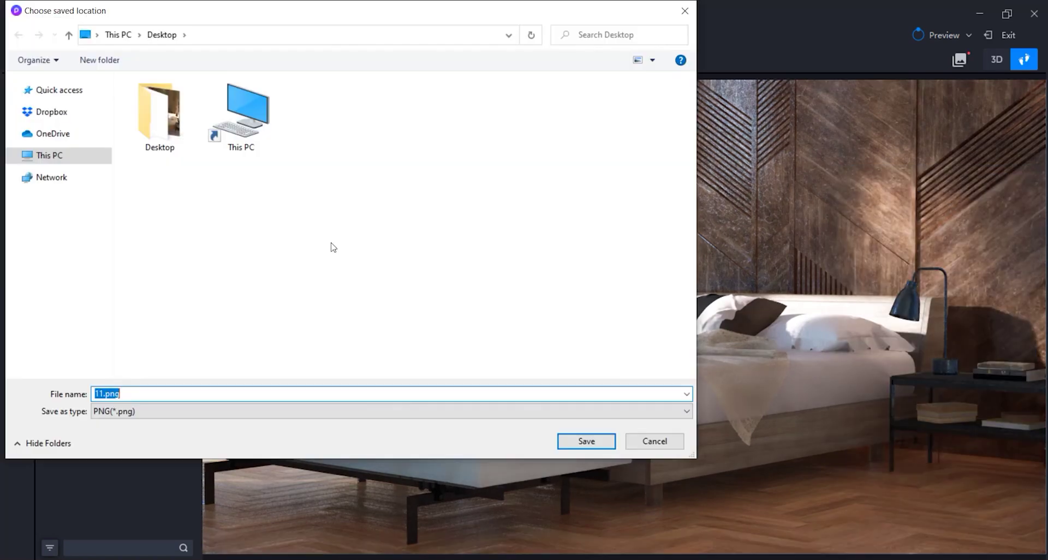
left_click(235, 208)
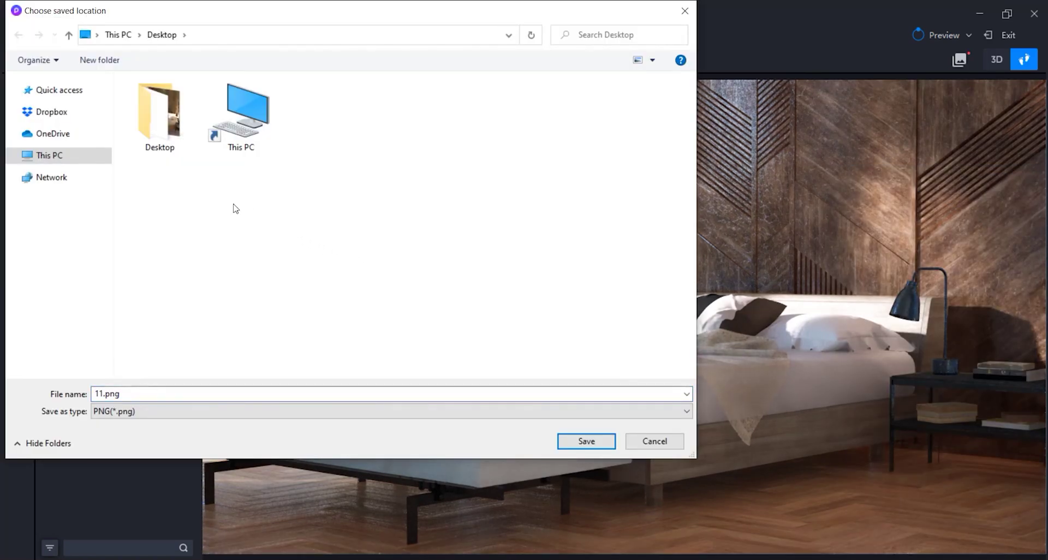
left_click(99, 60)
type("rE")
key("BackSpace")
key("BackSpace")
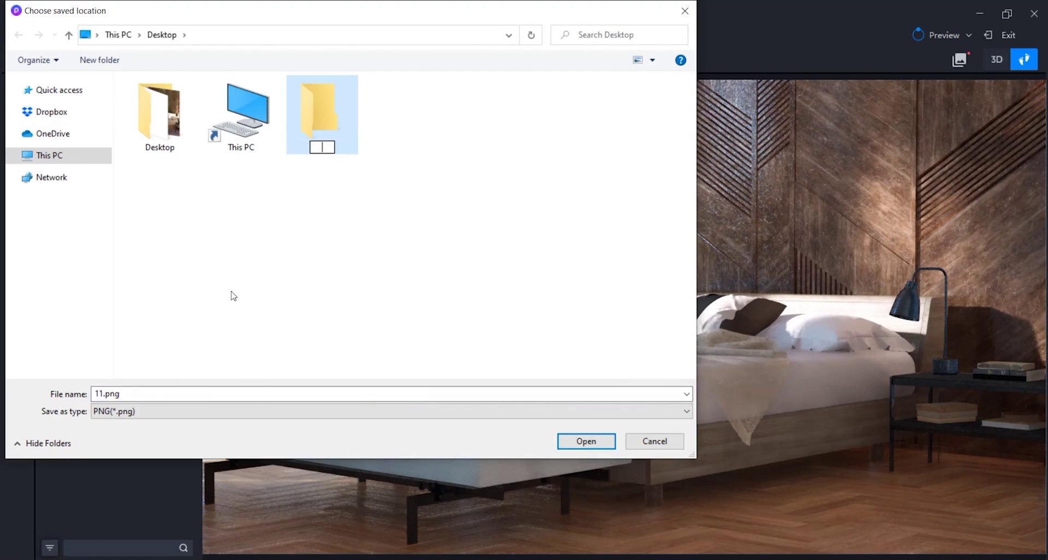
type("Render")
key("Return")
double_click(320, 105)
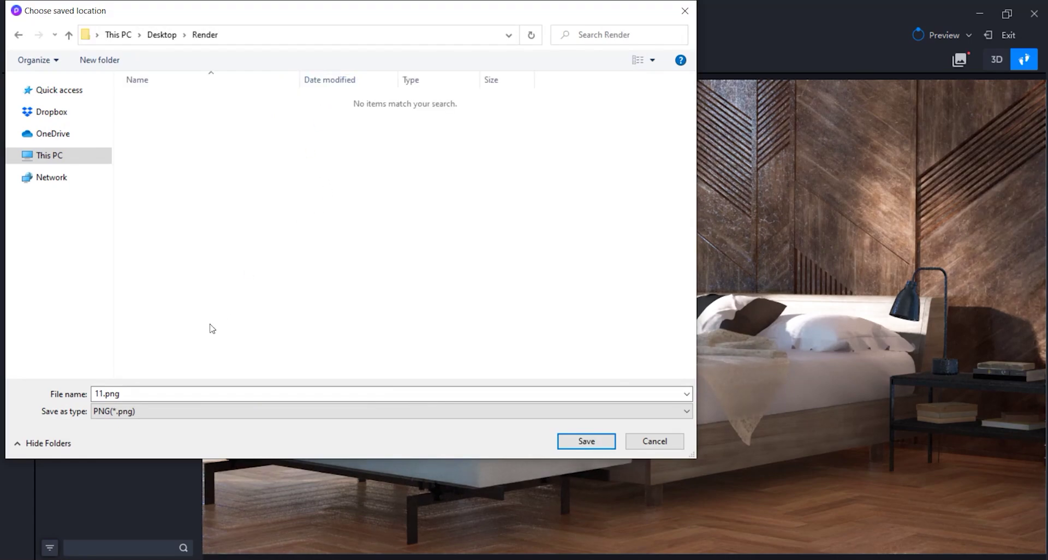
type("1")
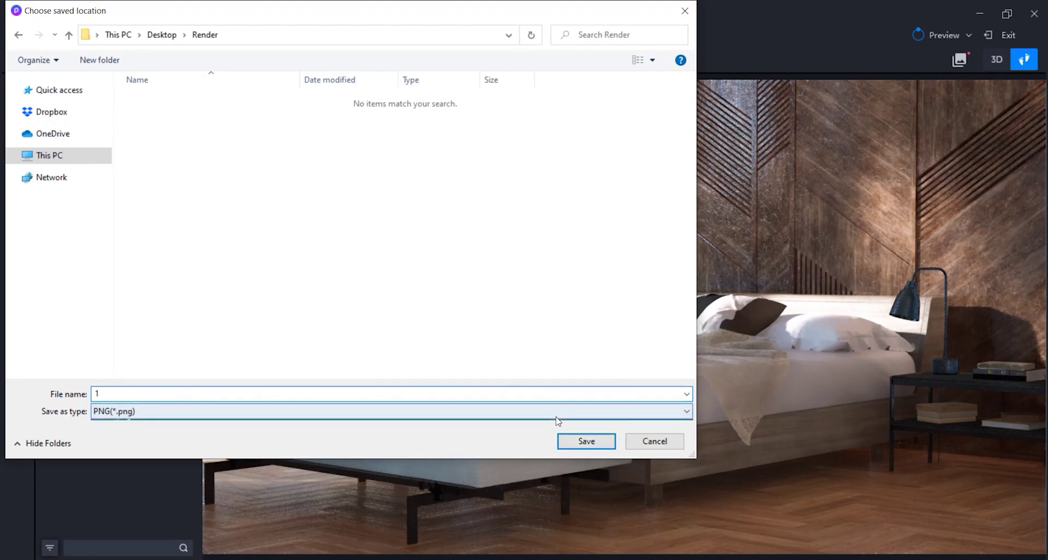
left_click(565, 443)
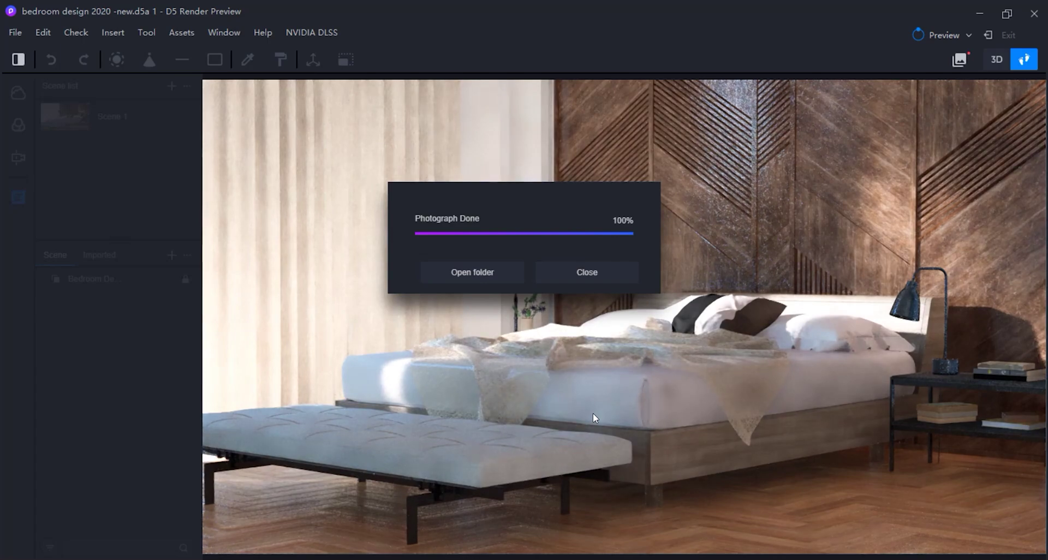
Step: Open 1.png from the Render folder and zoom in on the lamp, pillows and wall panels
left_click(474, 273)
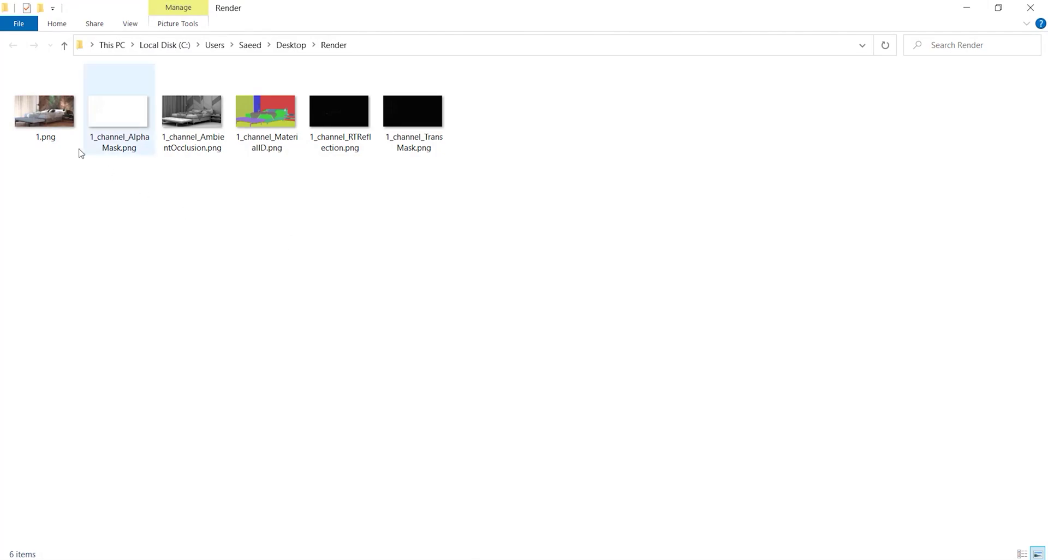
double_click(43, 112)
scroll(633, 248, "up", 2)
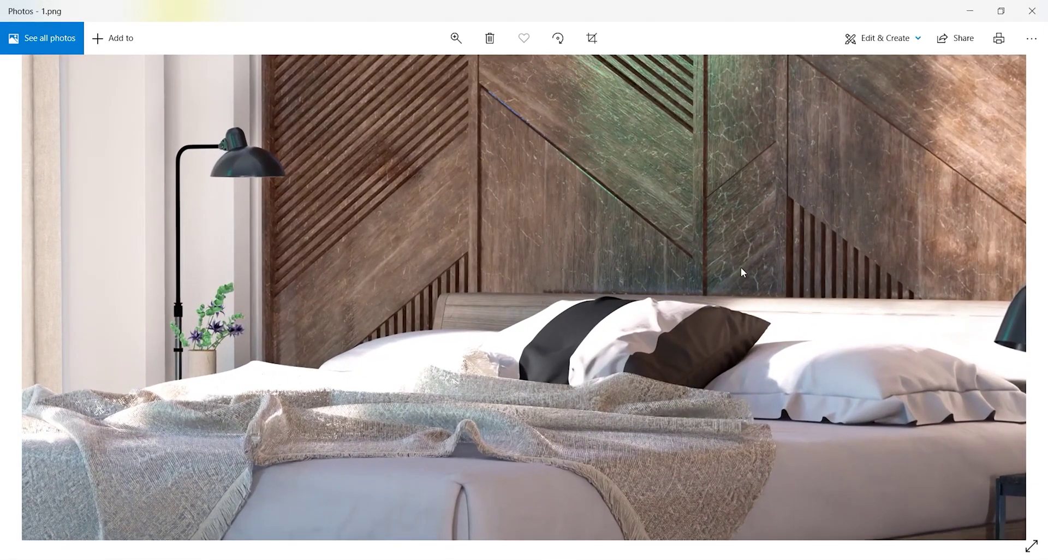
left_click_drag(742, 275, 363, 265)
left_click(455, 37)
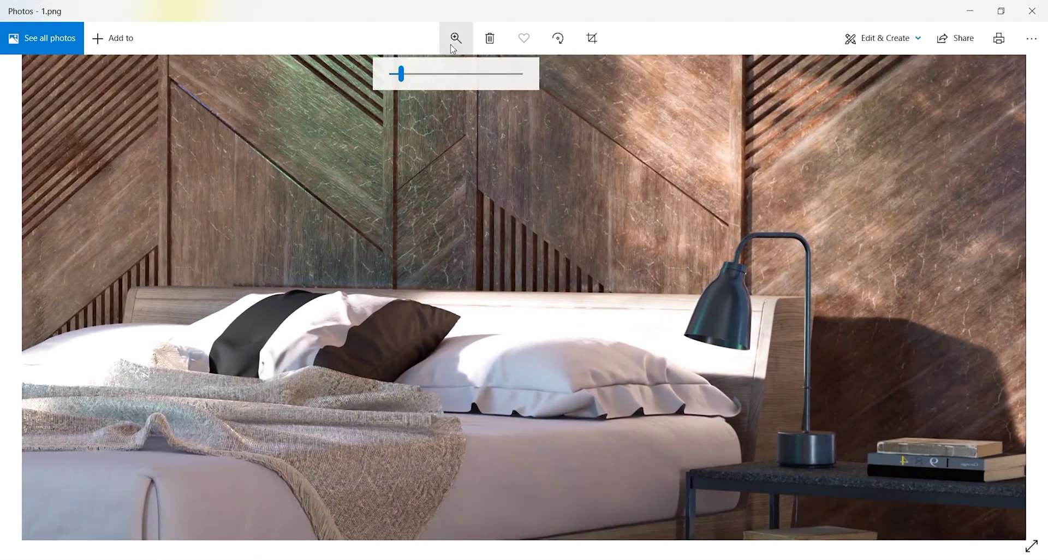
scroll(447, 116, "up", 2)
left_click_drag(344, 238, 776, 421)
left_click_drag(227, 185, 535, 439)
left_click_drag(315, 179, 272, 329)
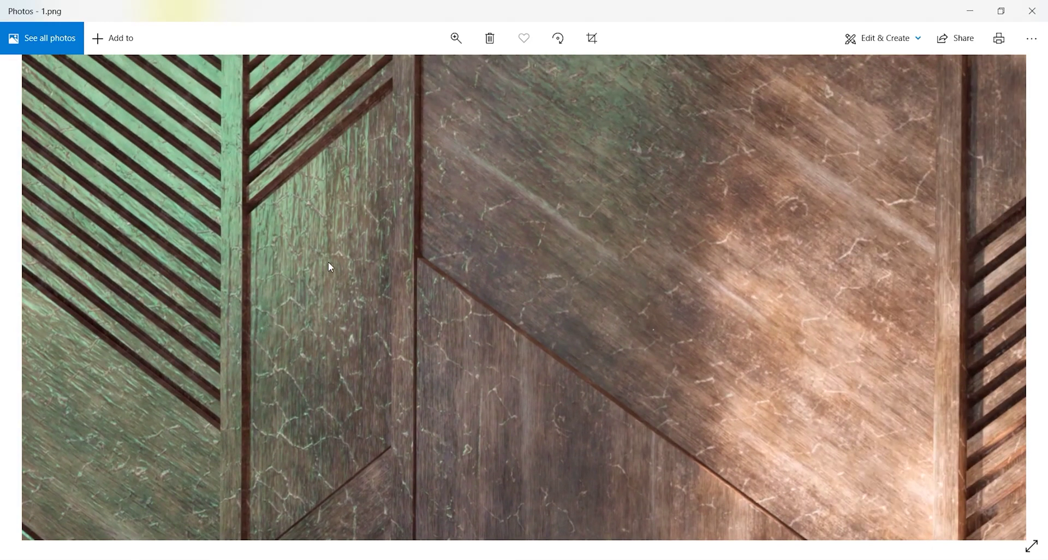
double_click(330, 265)
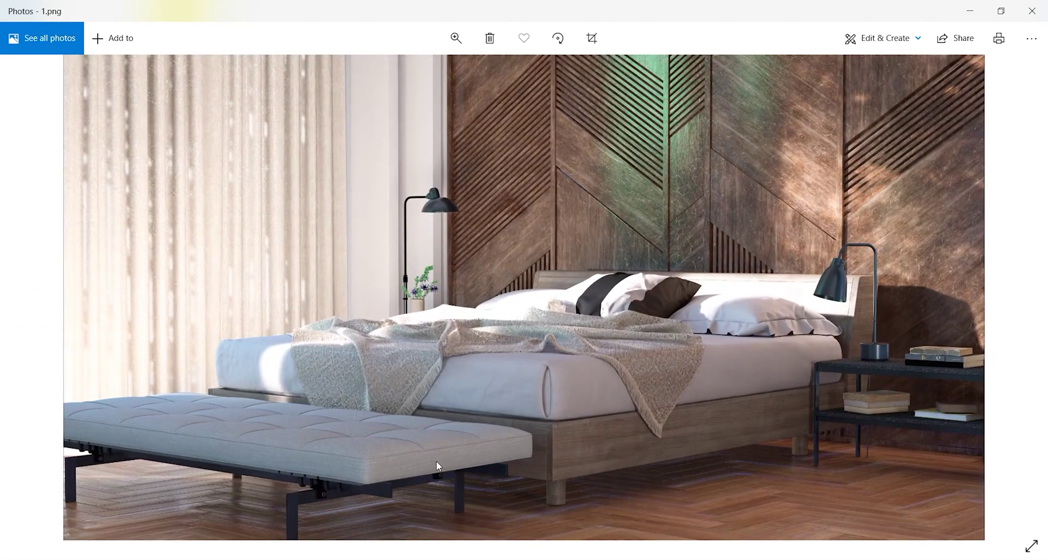
Step: Zoom into the bed, bench and wall panels up to about 60, then fit the photo again
left_click(455, 39)
left_click_drag(391, 72, 412, 73)
left_click_drag(453, 349, 386, 101)
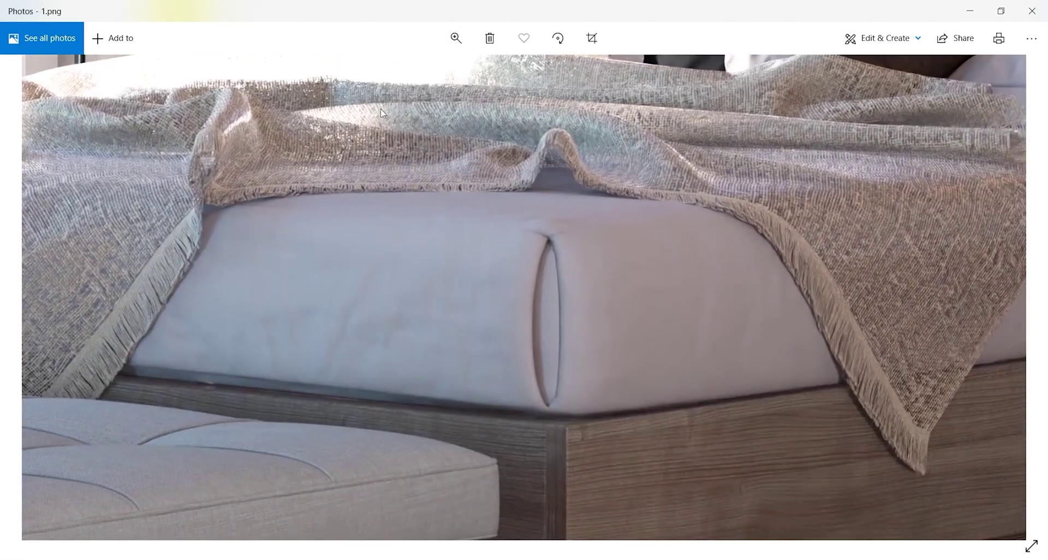
scroll(510, 159, "down", 3)
scroll(646, 215, "up", 5)
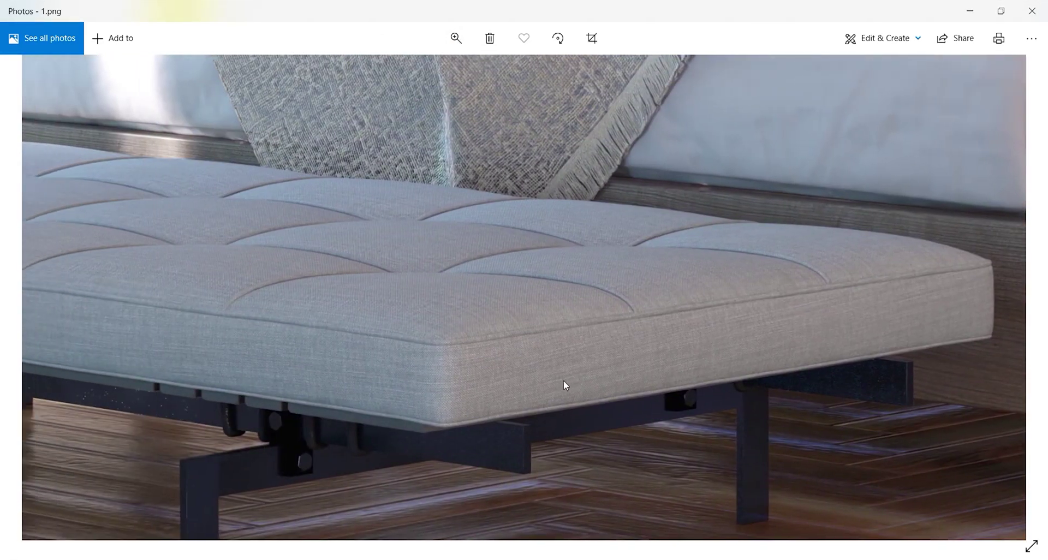
left_click_drag(563, 382, 607, 468)
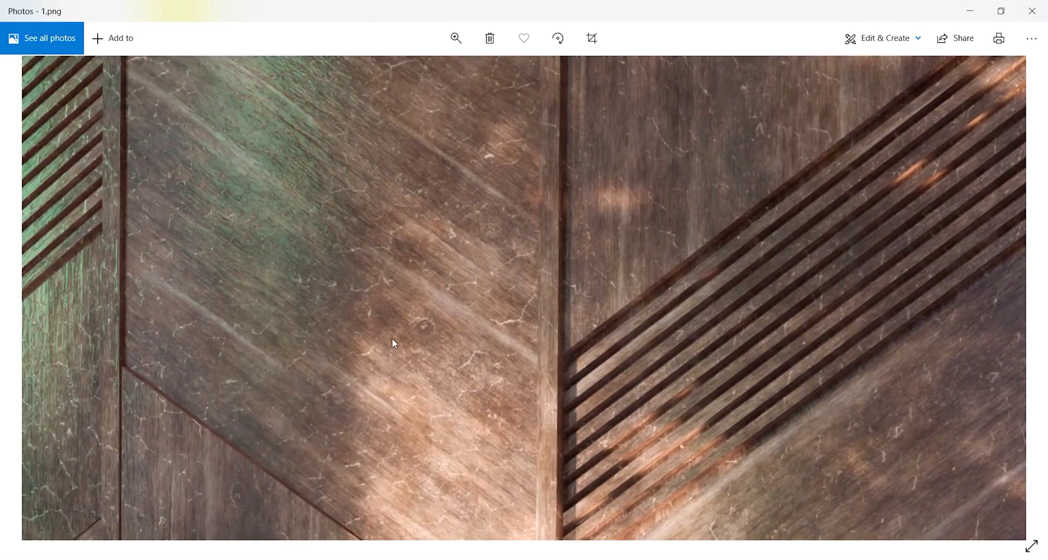
left_click(455, 42)
left_click_drag(412, 75, 443, 92)
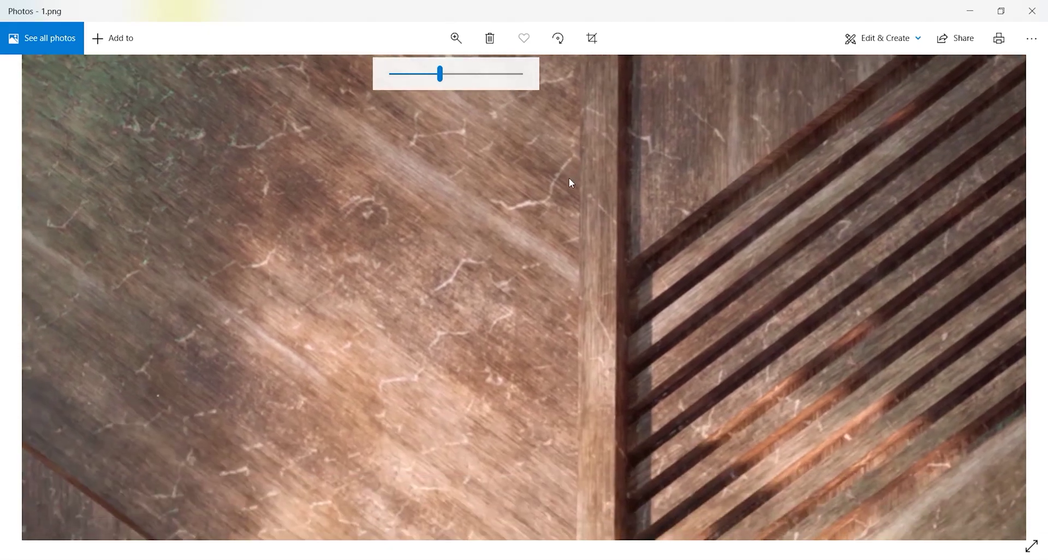
left_click(570, 178)
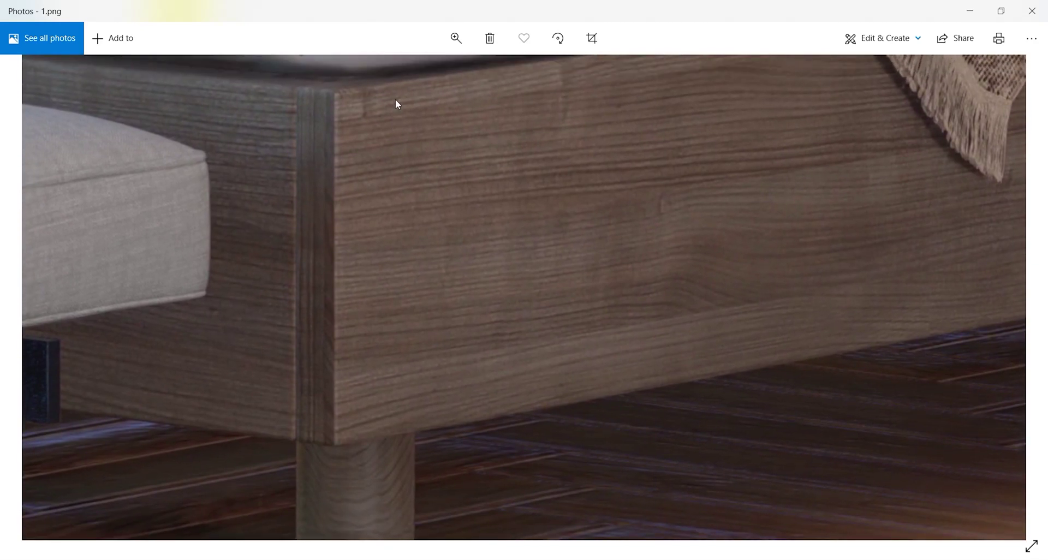
left_click(456, 38)
left_click_drag(439, 79, 478, 83)
left_click(411, 379)
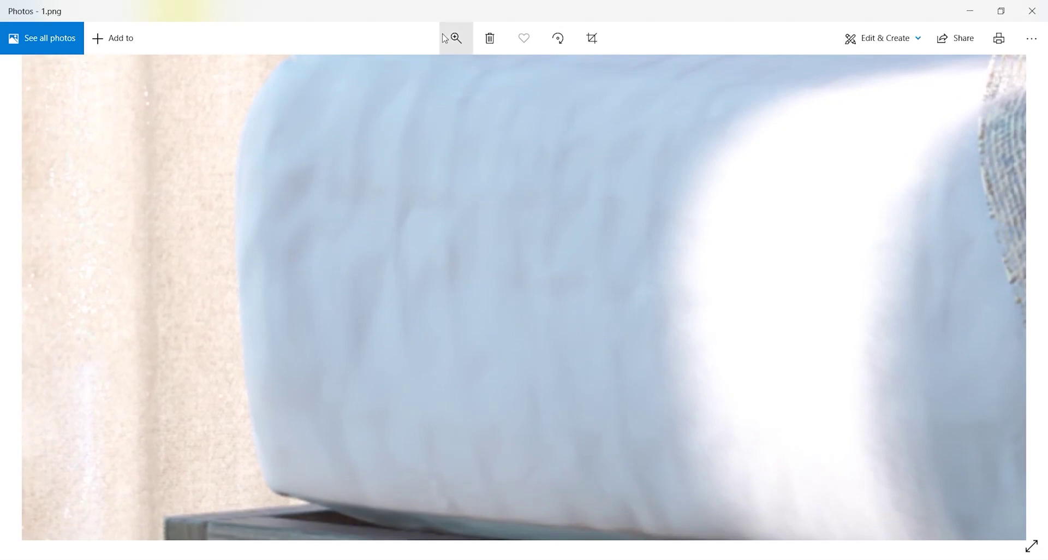
left_click(455, 37)
left_click_drag(477, 73, 290, 96)
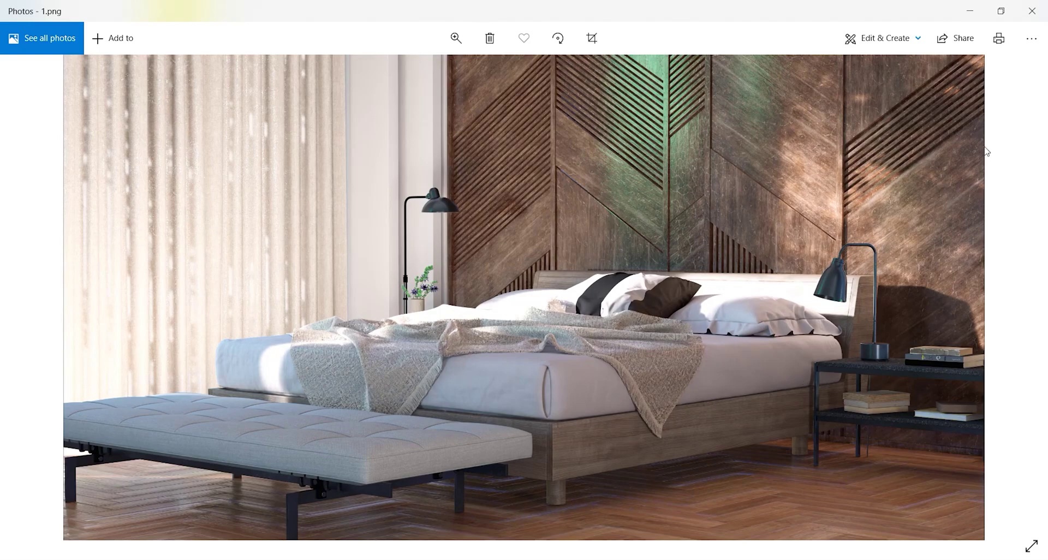
Step: Close Photos and the folder window, and dismiss D5's render-complete notice
left_click(1032, 12)
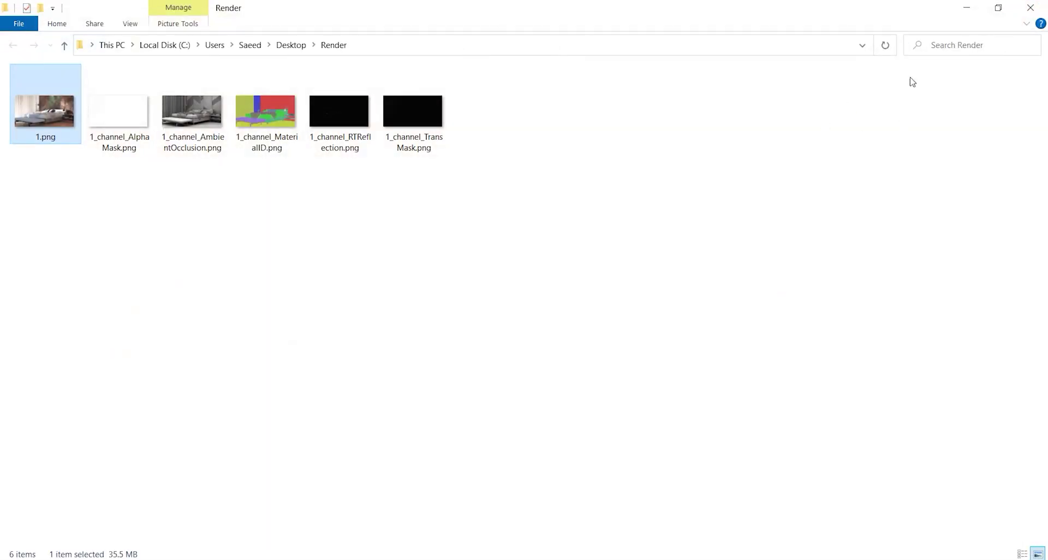
left_click(1030, 10)
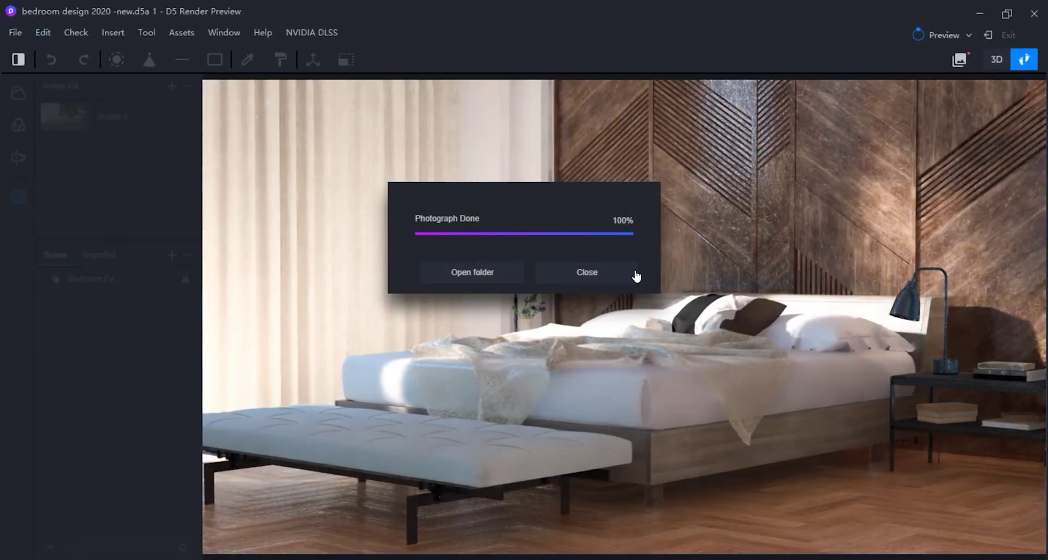
left_click(592, 277)
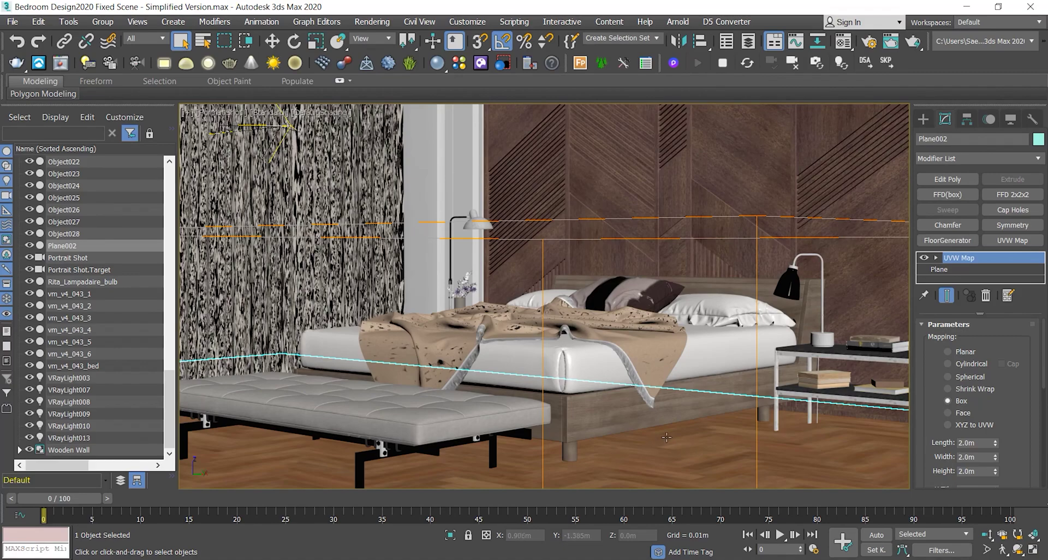
Step: Open the V-Ray Material Library Browser from the 3ds Max toolbar
left_click(459, 63)
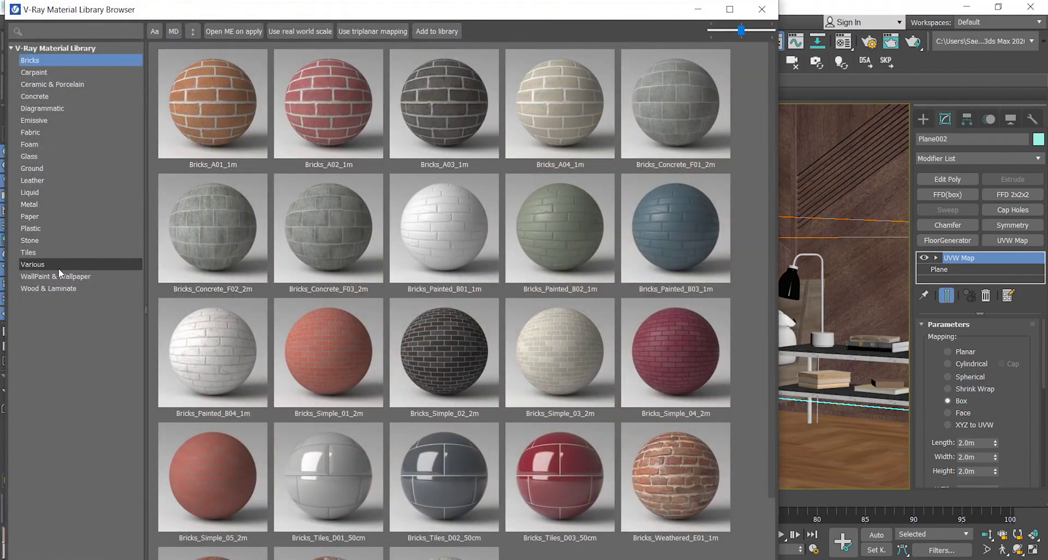
Step: Browse the V-Ray library's Wood & Laminate materials with the Material Editor placed beside it
left_click(37, 289)
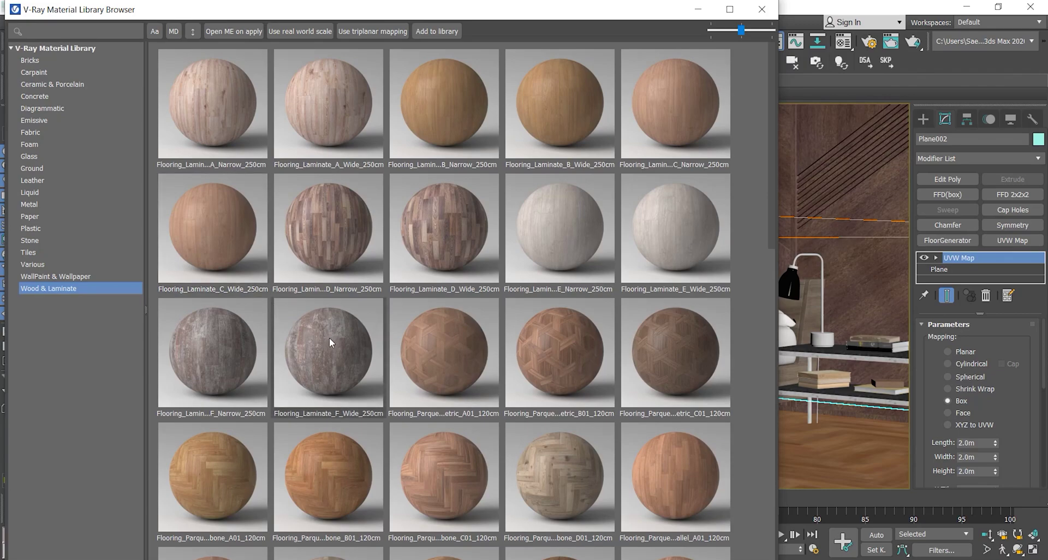
scroll(409, 247, "down", 3)
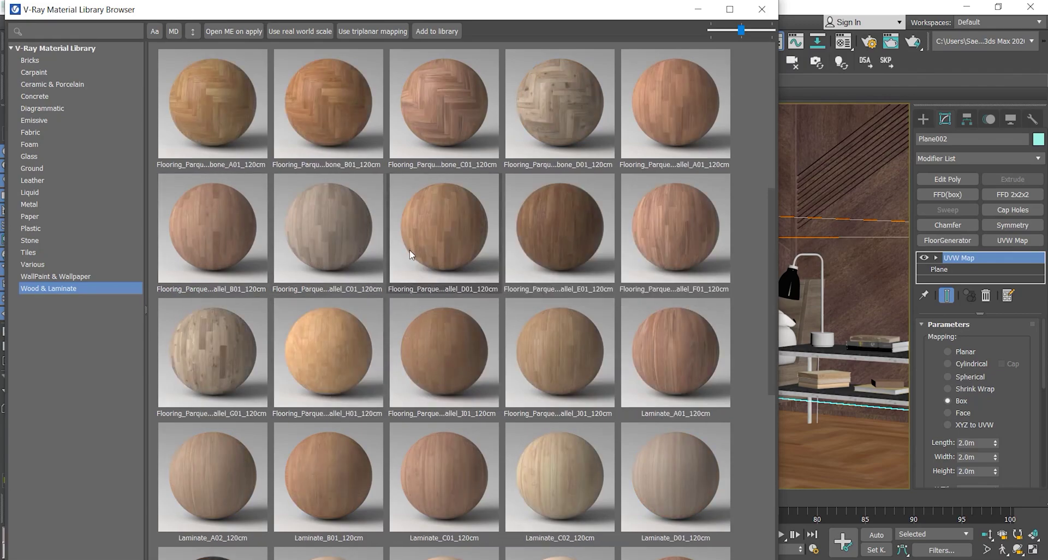
scroll(408, 253, "down", 4)
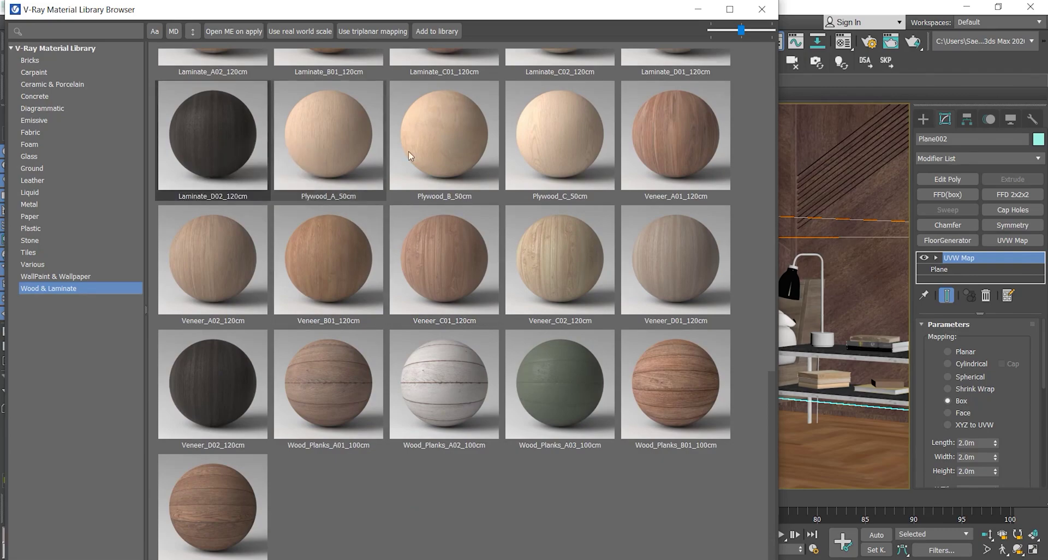
left_click(843, 41)
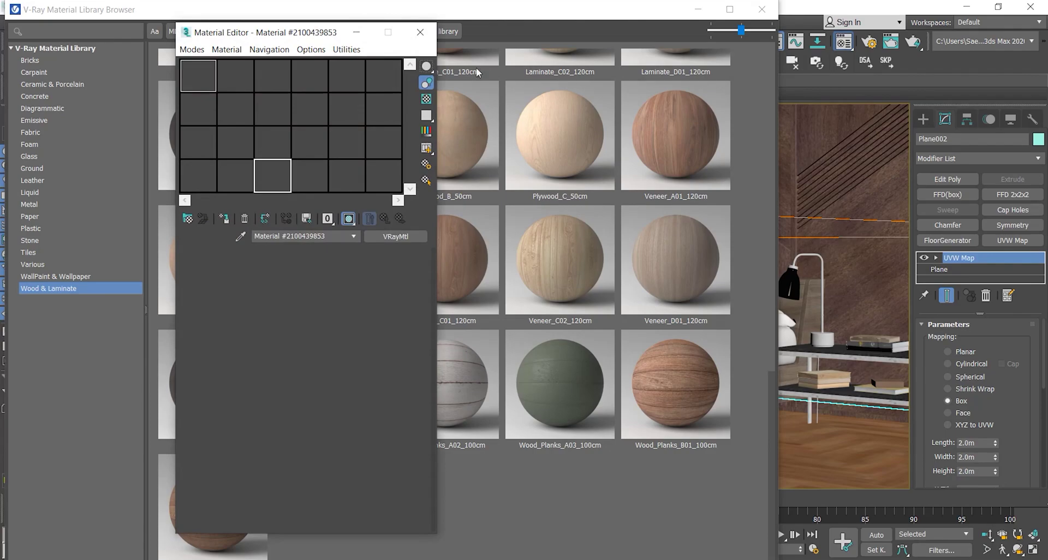
left_click_drag(317, 43, 943, 13)
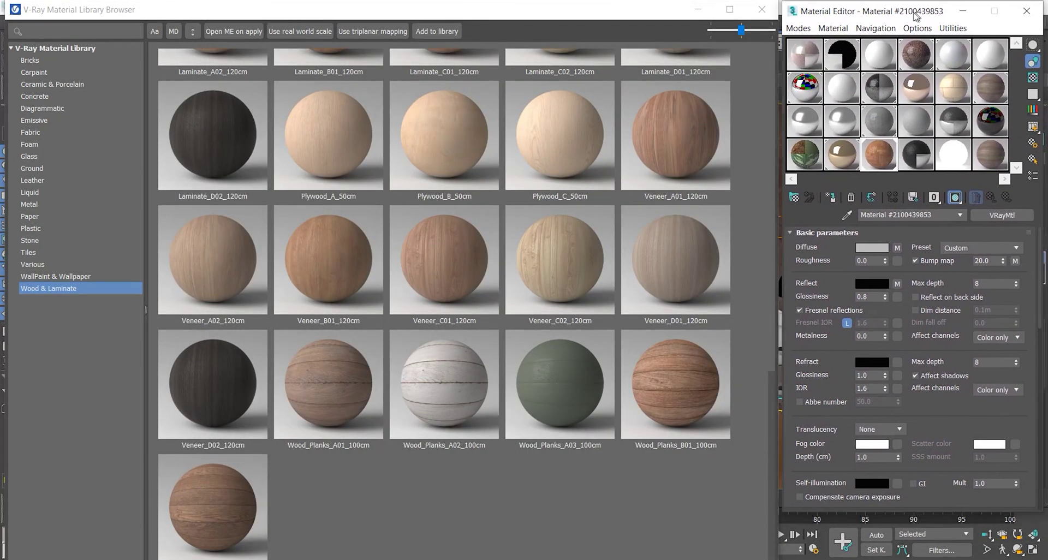
Step: Load Veneer_D02_120cm into an empty editor slot as an instance and close the library
left_click(985, 157)
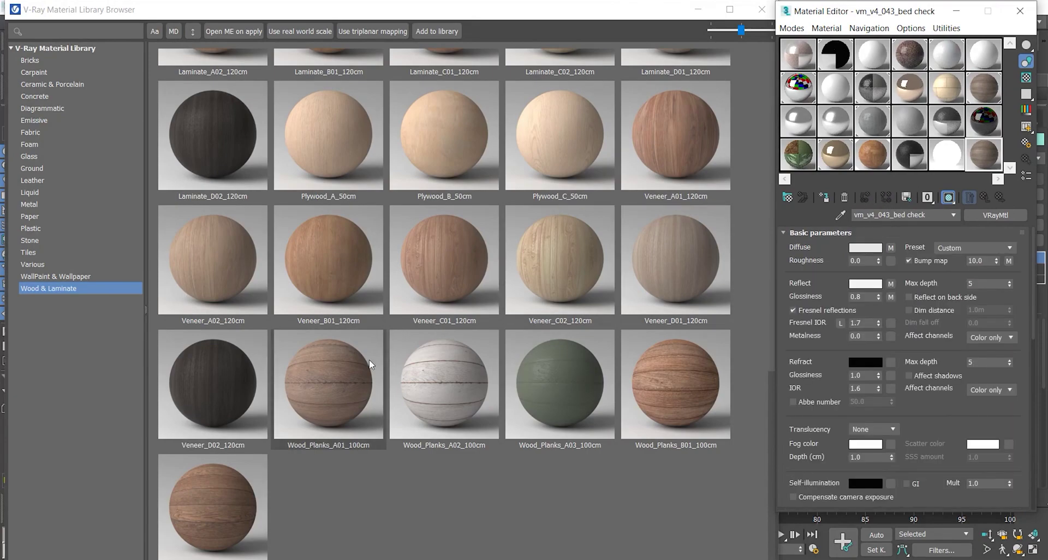
left_click(202, 391)
left_click_drag(978, 151, 978, 151)
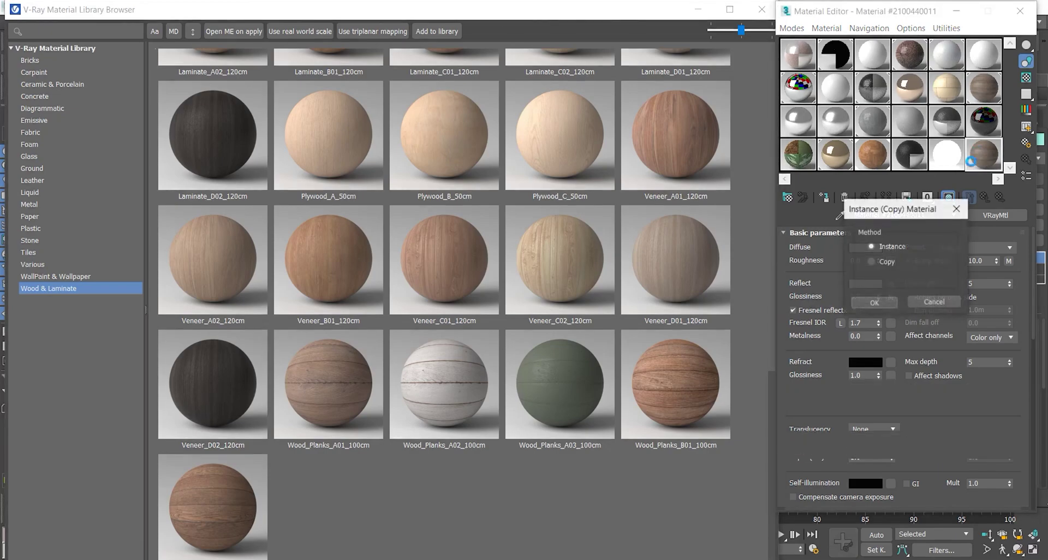
left_click(871, 304)
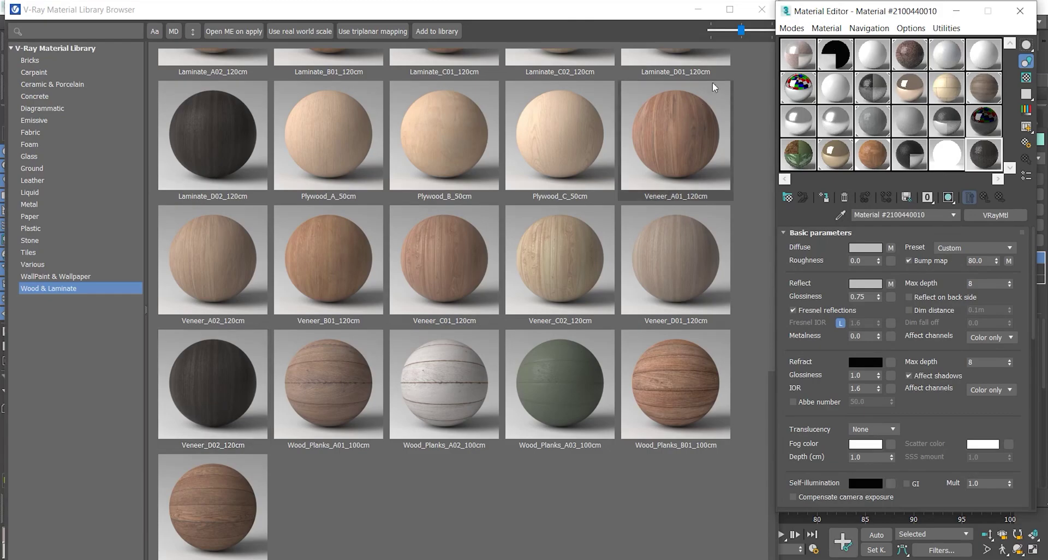
left_click(762, 10)
left_click_drag(872, 12, 227, 47)
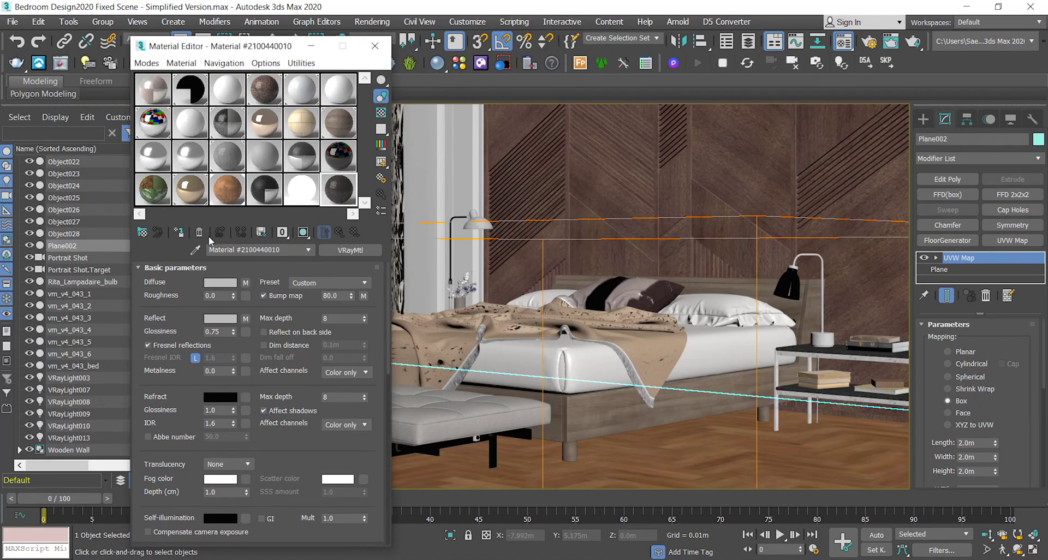
Step: Assign the veneer to the floor, shade it in viewport, and set UVW mapping 1.2m per side
left_click(179, 233)
left_click(304, 234)
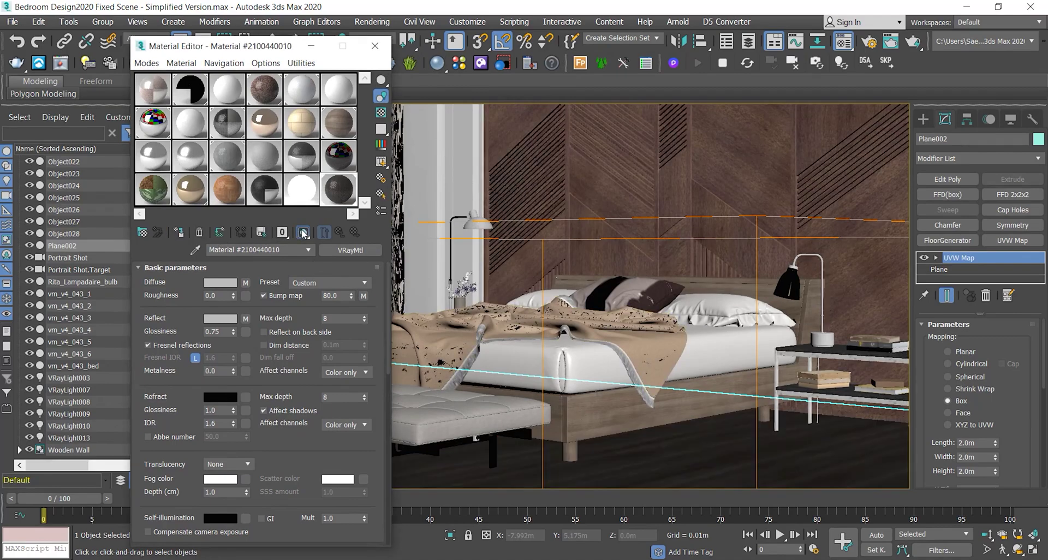
left_click(973, 443)
type("1.2")
key("Tab")
type("1.2")
key("Tab")
type("1.2")
key("Return")
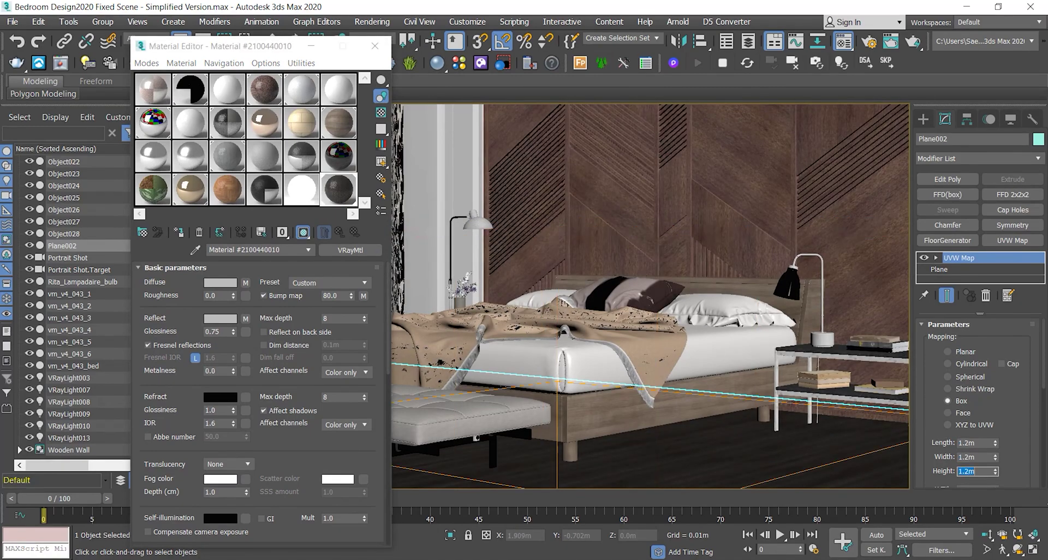
Step: Close the Material Editor, sync the scene to D5, and bring D5 Render forward
left_click(374, 46)
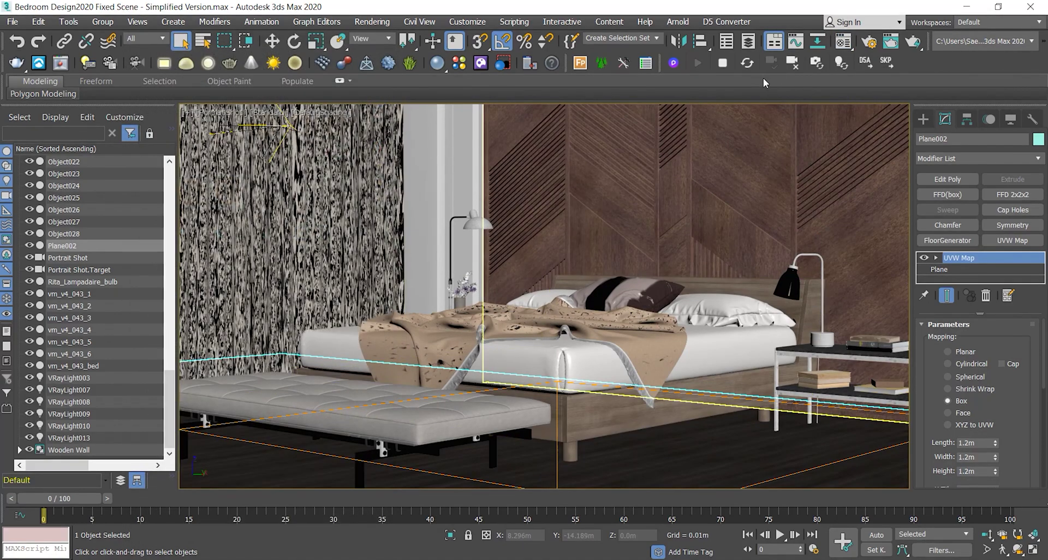
left_click(748, 64)
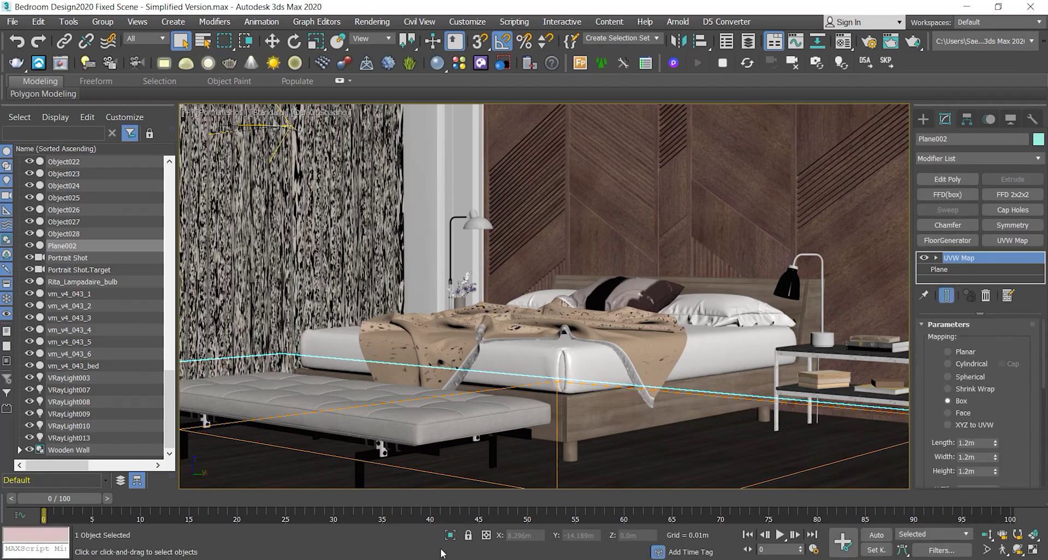
left_click(397, 525)
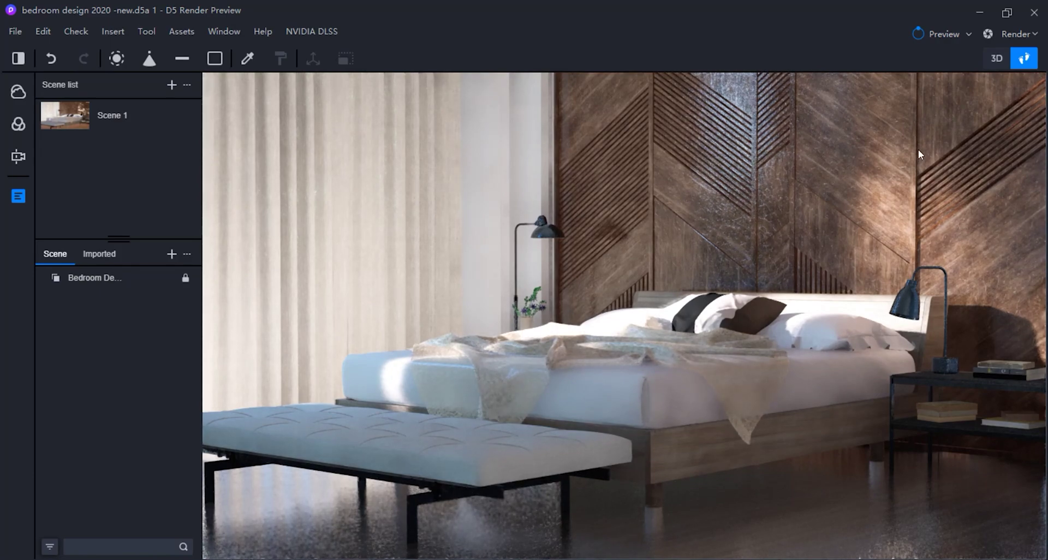
Step: After inspecting the synced dark floor, minimise D5 Render to get back to 3ds Max
left_click(978, 16)
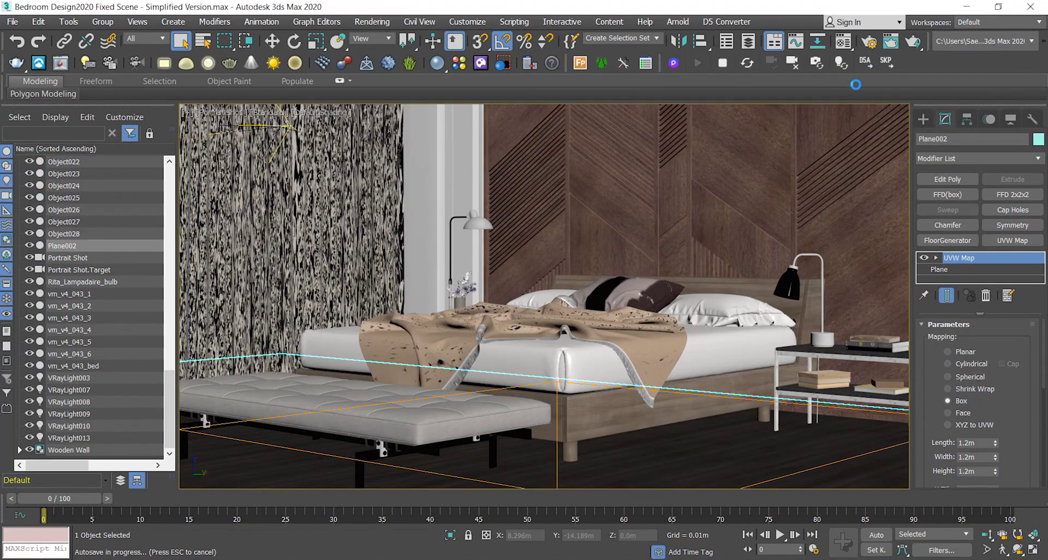
Step: Cancel autosave, stop the D5 live link, and quit 3ds Max without saving
key("Escape")
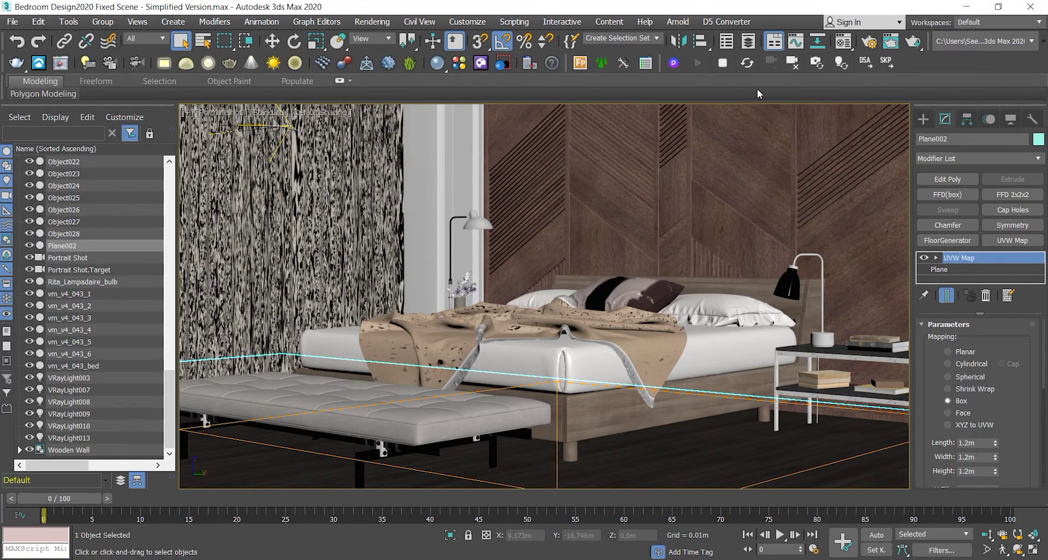
left_click(724, 64)
left_click(1025, 11)
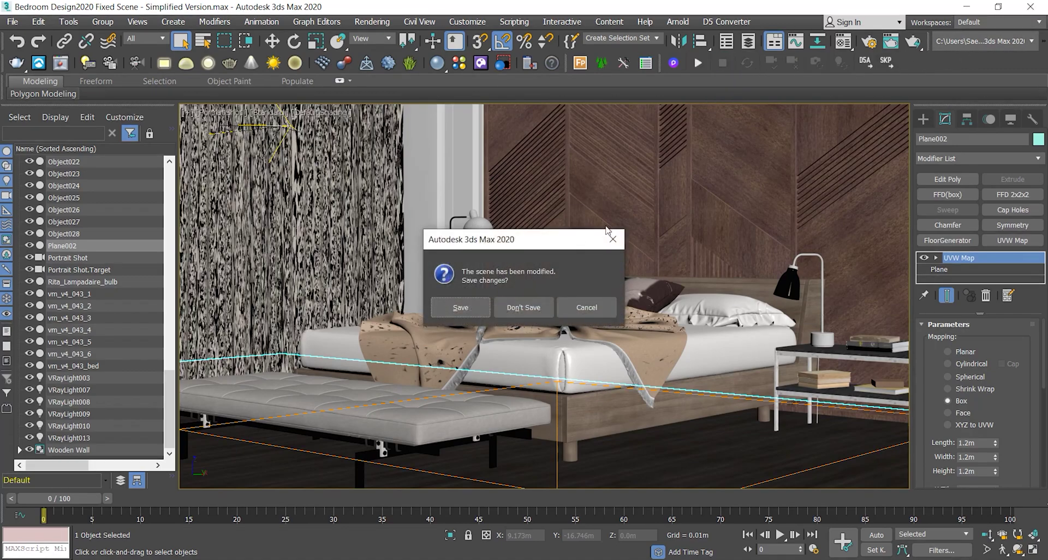
left_click(520, 309)
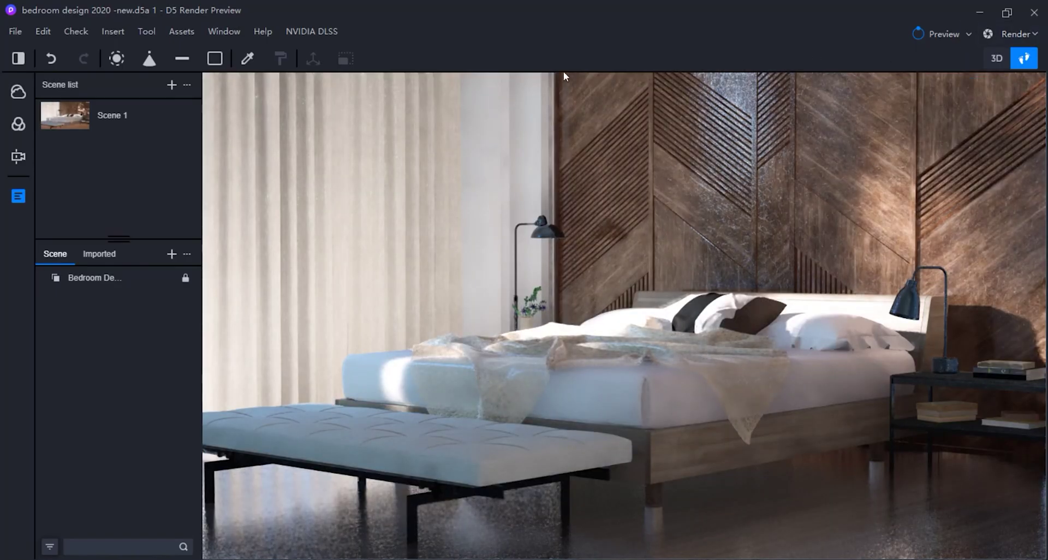
Step: Close D5 Render without saving the project and refresh the desktop twice
left_click(1034, 12)
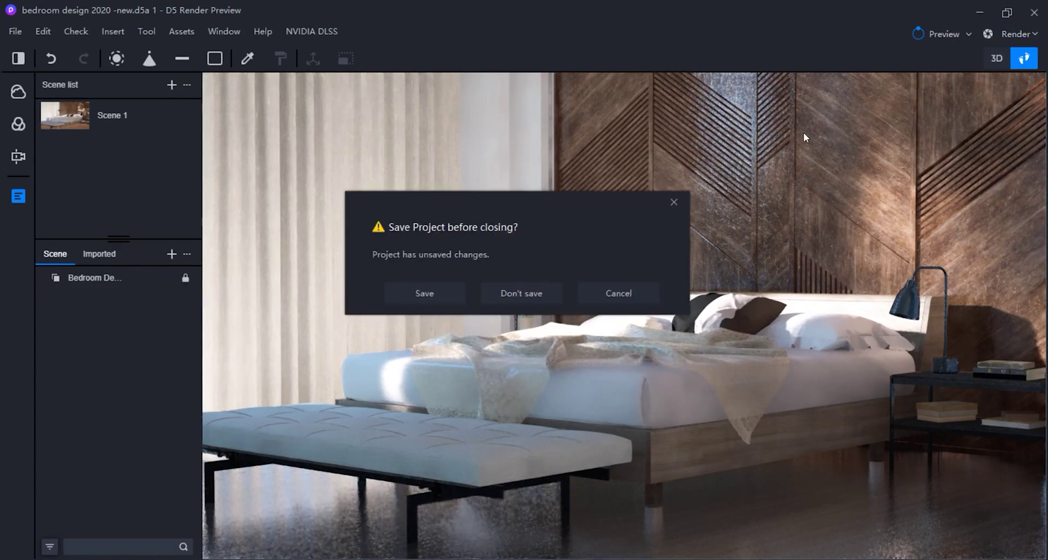
left_click(513, 294)
right_click(268, 243)
left_click(290, 284)
right_click(222, 229)
left_click(247, 268)
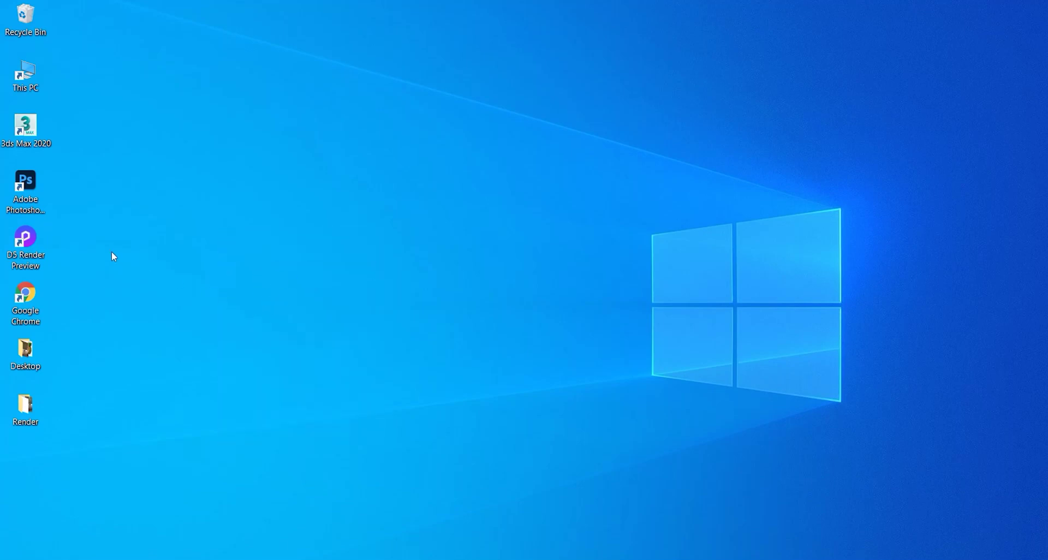
Step: Relaunch D5 Render Preview and reopen the recent project bedroom design 2020 -new.d5a
double_click(25, 243)
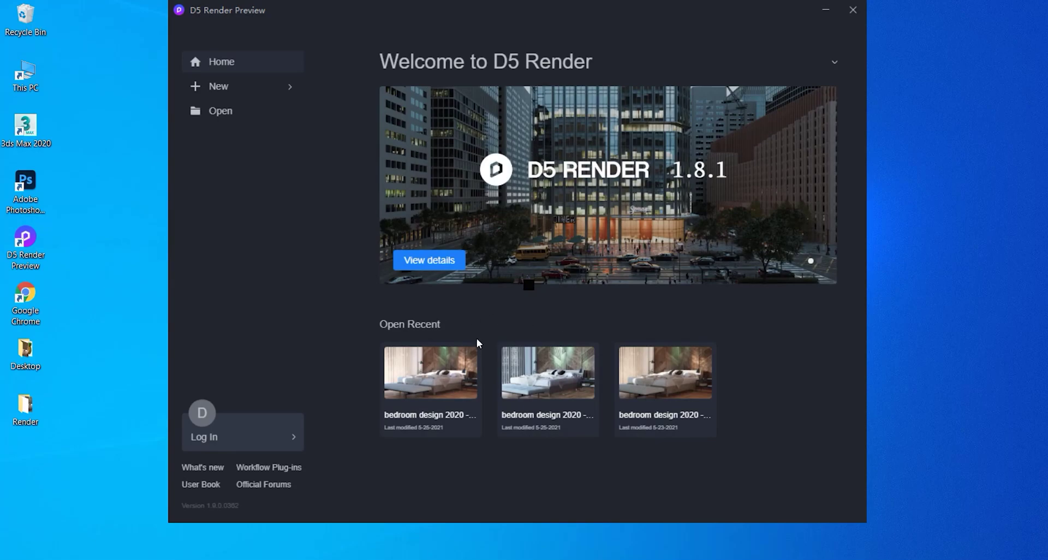
left_click(430, 438)
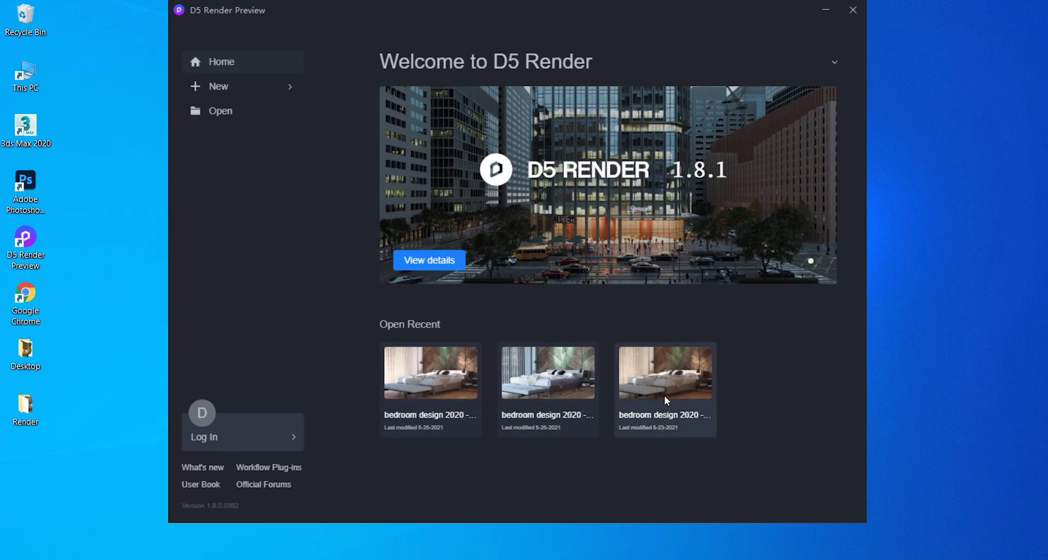
mouse_move(288, 87)
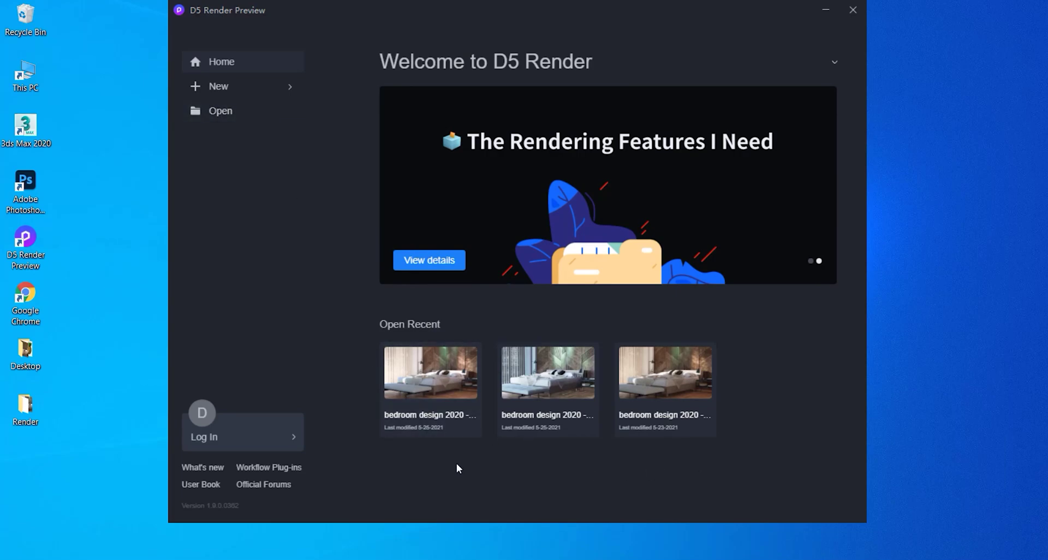
left_click(440, 380)
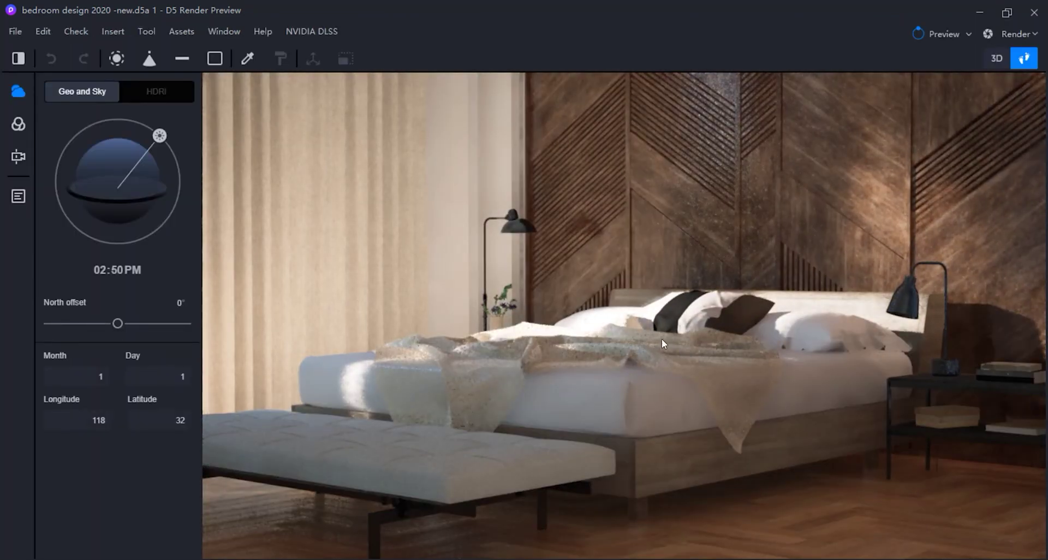
Step: Drag the Geo and Sky sun handle, adjusting through 01:46PM and 04:25PM to 04:14PM
left_click_drag(159, 136, 181, 144)
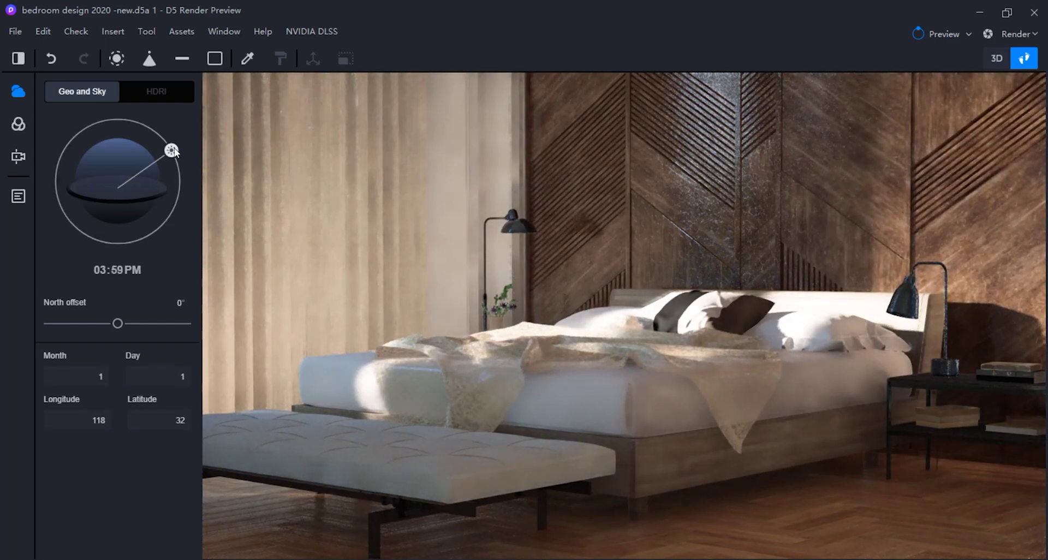
left_click_drag(173, 151, 177, 157)
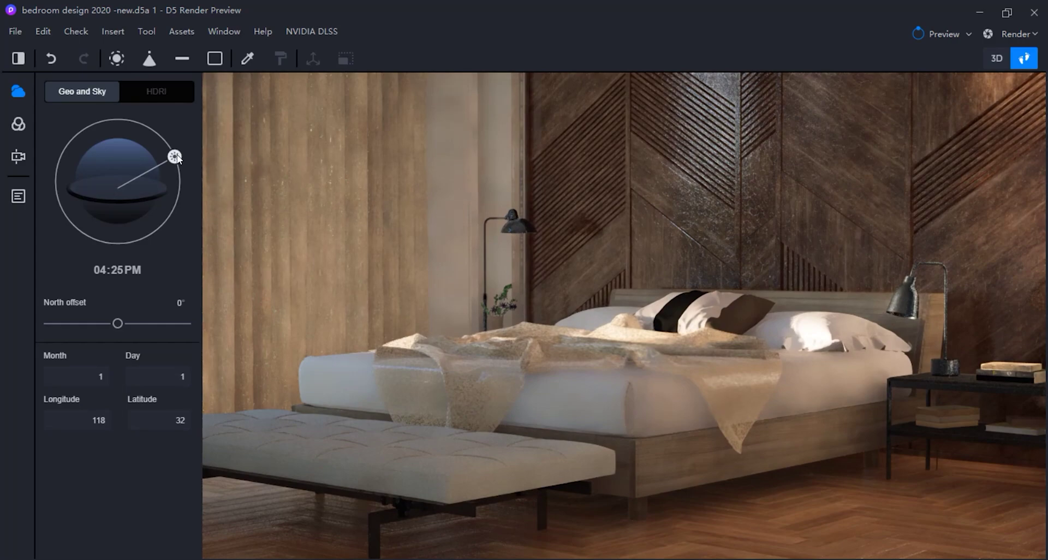
left_click_drag(177, 155, 178, 153)
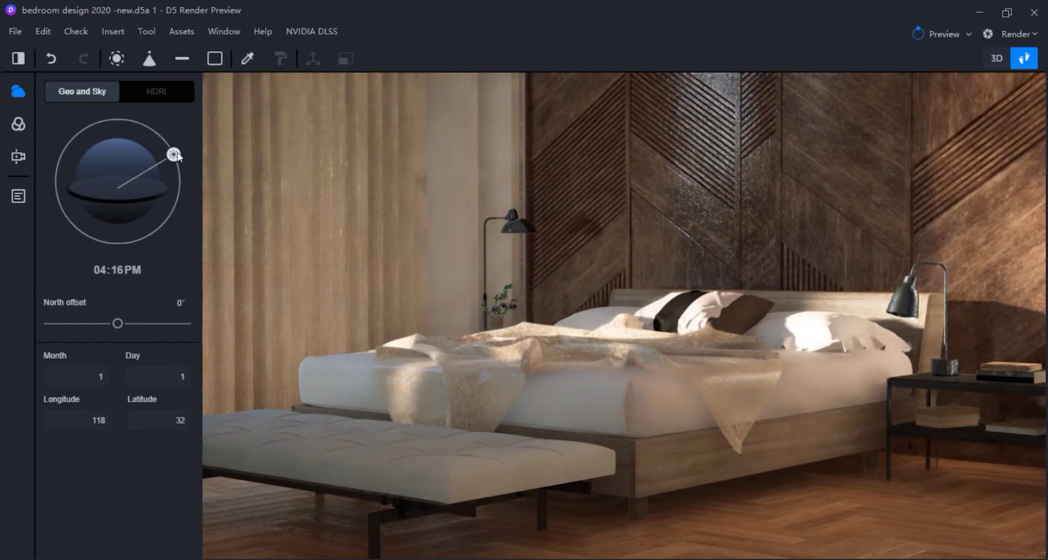
left_click_drag(178, 155, 178, 152)
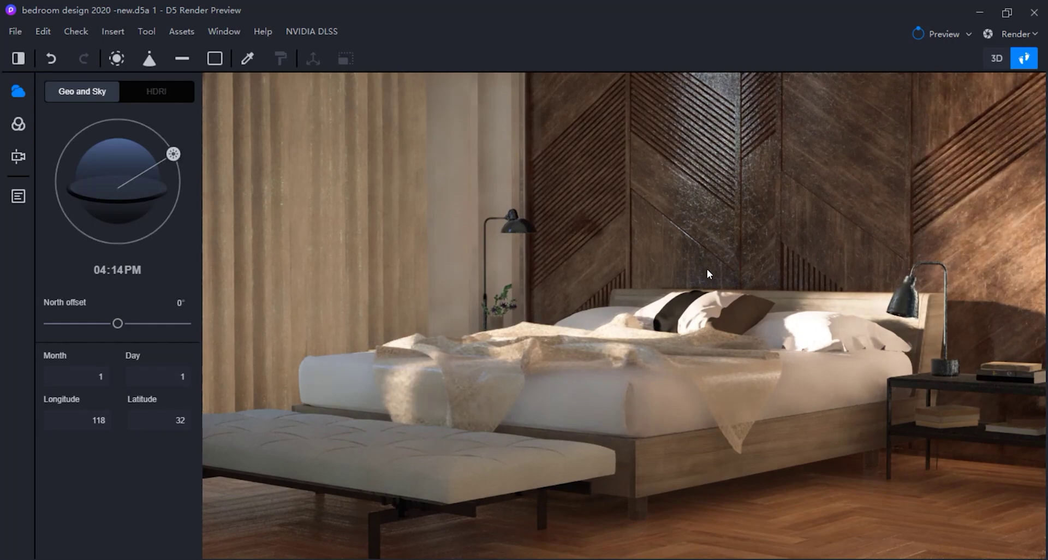